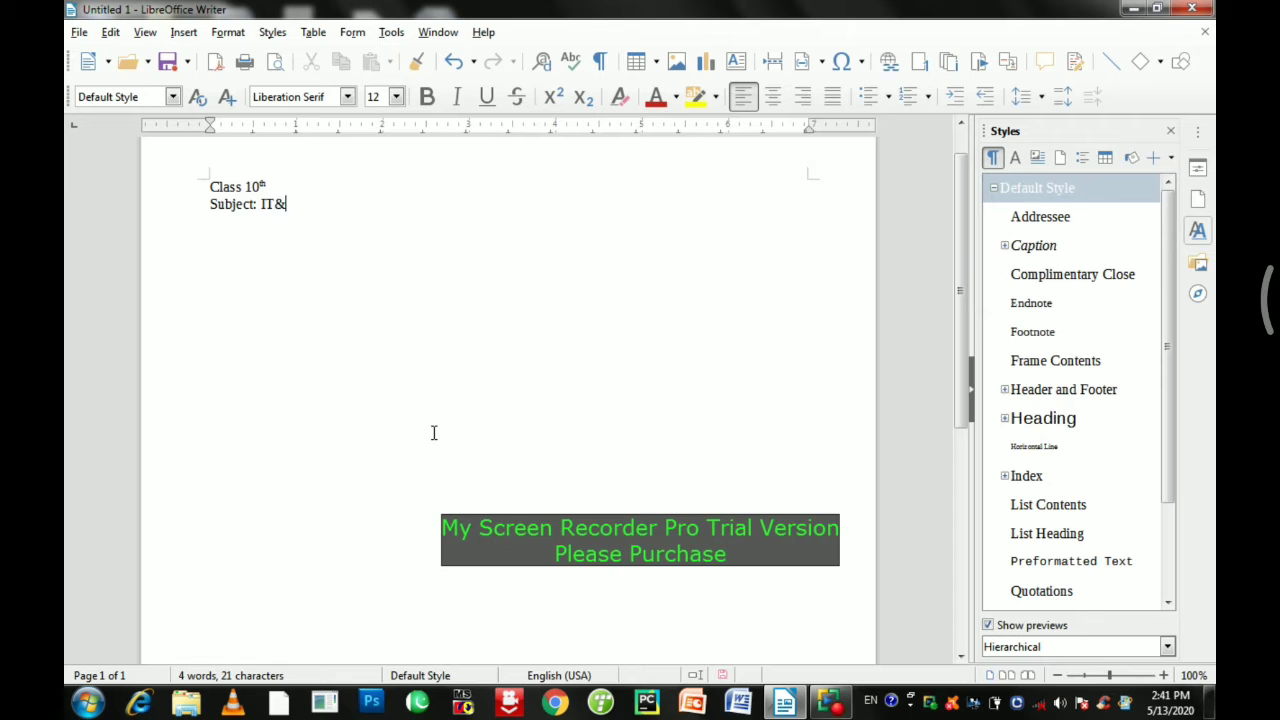
# - Complete the subject line as "IT&ITeS" and add the line "topic: Inserting and editing images in our document." below it
pyautogui.write('ITeS')
pyautogui.press('Return')
pyautogui.write('topic: Insertin')
pyautogui.press('BackSpace')
pyautogui.write('g and edi')
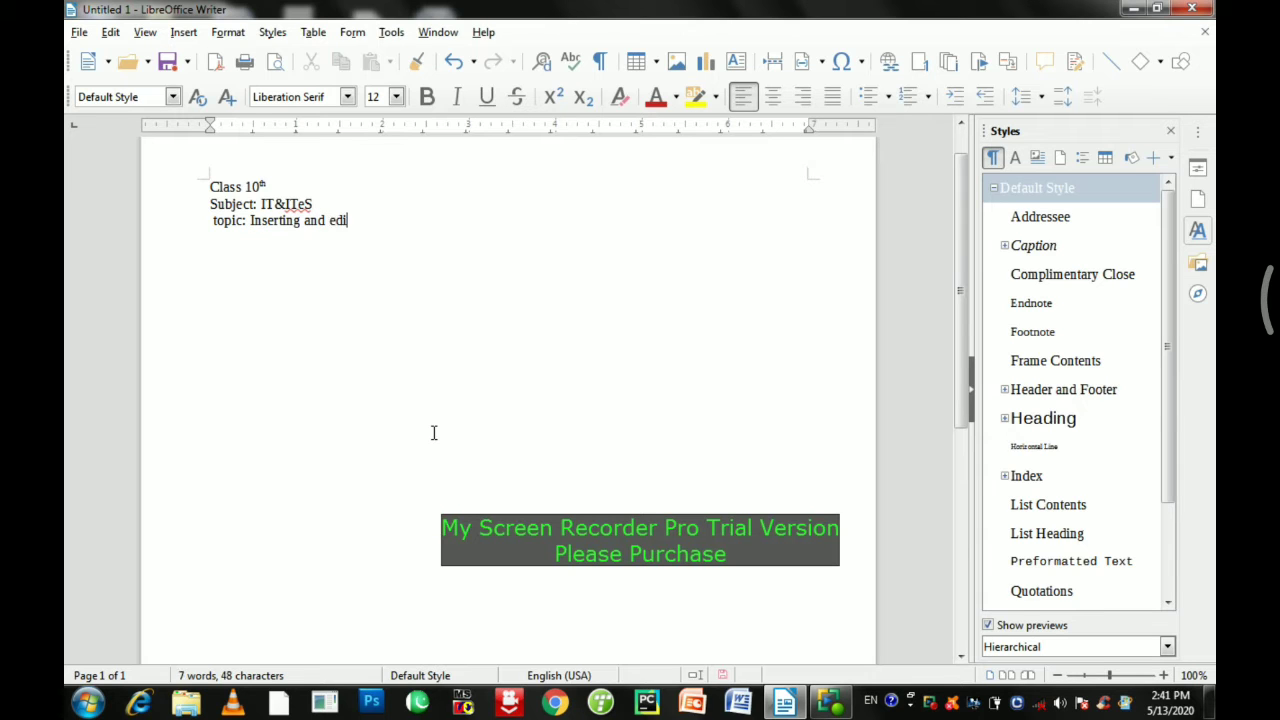
pyautogui.write('ting images in our documne')
pyautogui.press('BackSpace')
pyautogui.press('BackSpace')
pyautogui.press('Return')
pyautogui.write('.')
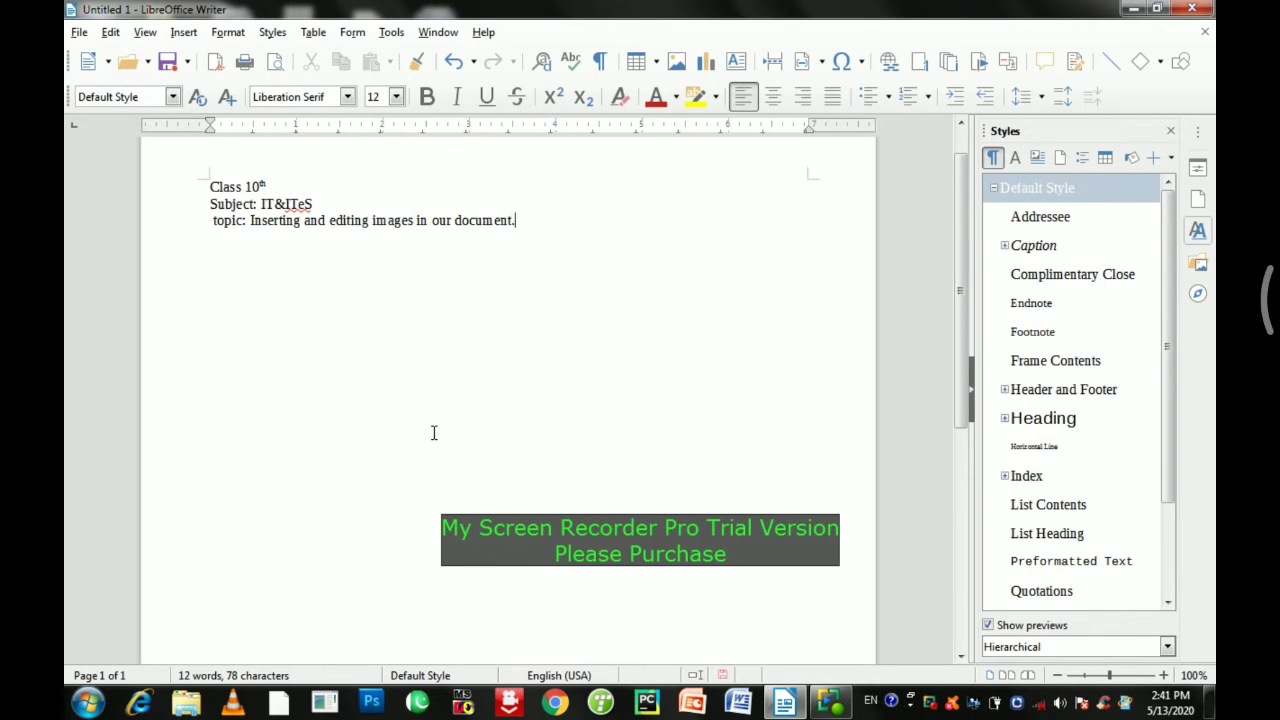
# - Add the line "Lets get started" below the topic line
pyautogui.write('lets ge')
pyautogui.write('t s')
pyautogui.write('tare')
pyautogui.press('BackSpace')
pyautogui.press('BackSpace')
pyautogui.press('BackSpace')
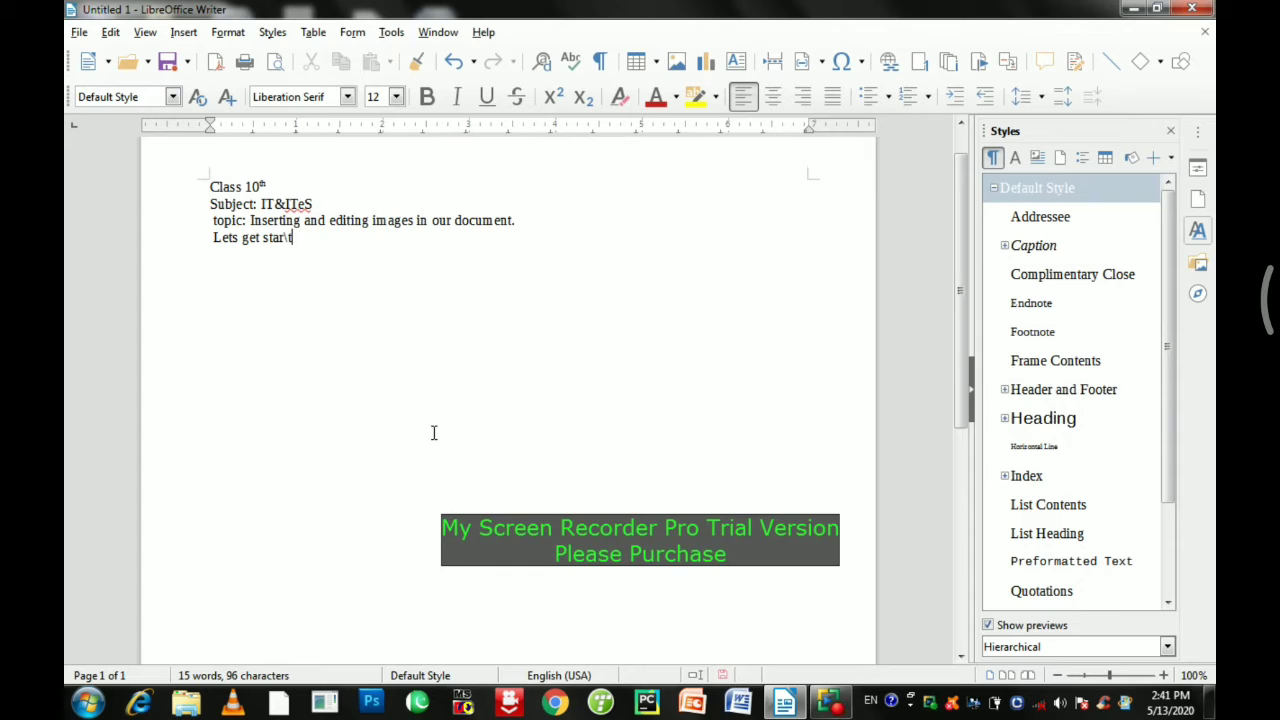
pyautogui.write('ted')
# - Insert image 94 from the 2008-01 folder of the Pictures library below the text, and undo the insertion
pyautogui.click(185, 31)
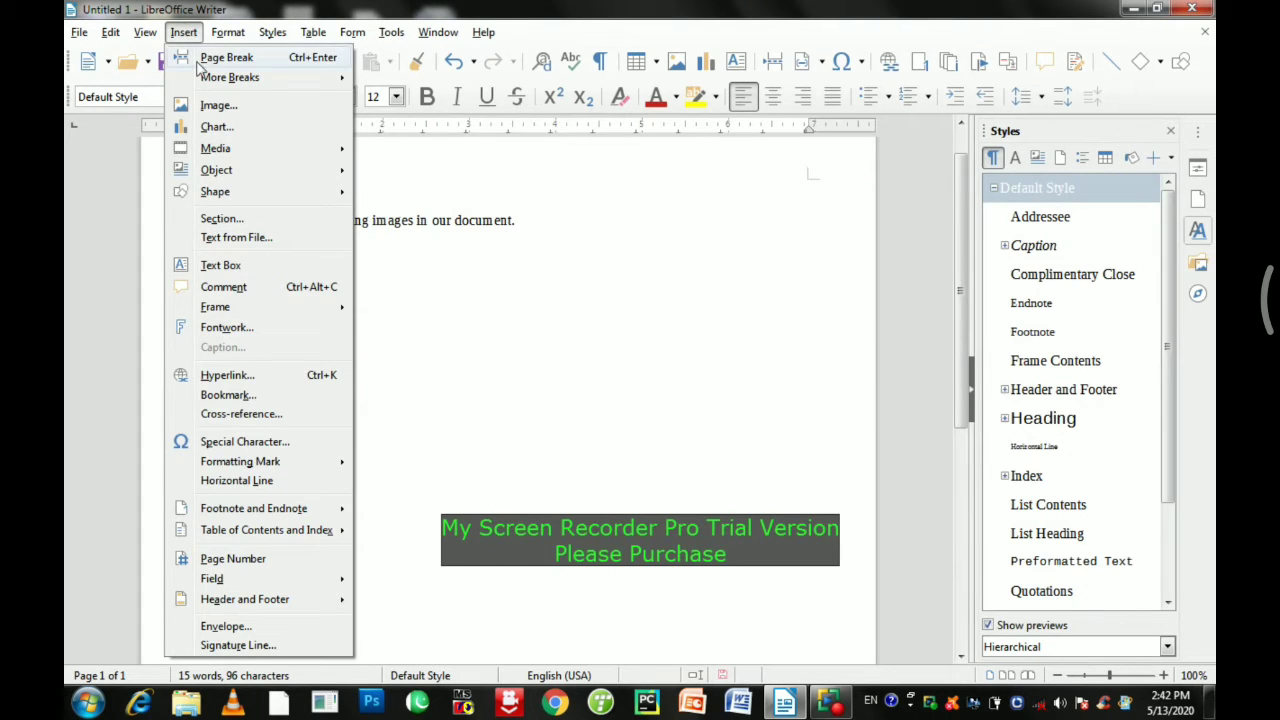
pyautogui.moveTo(200, 77)
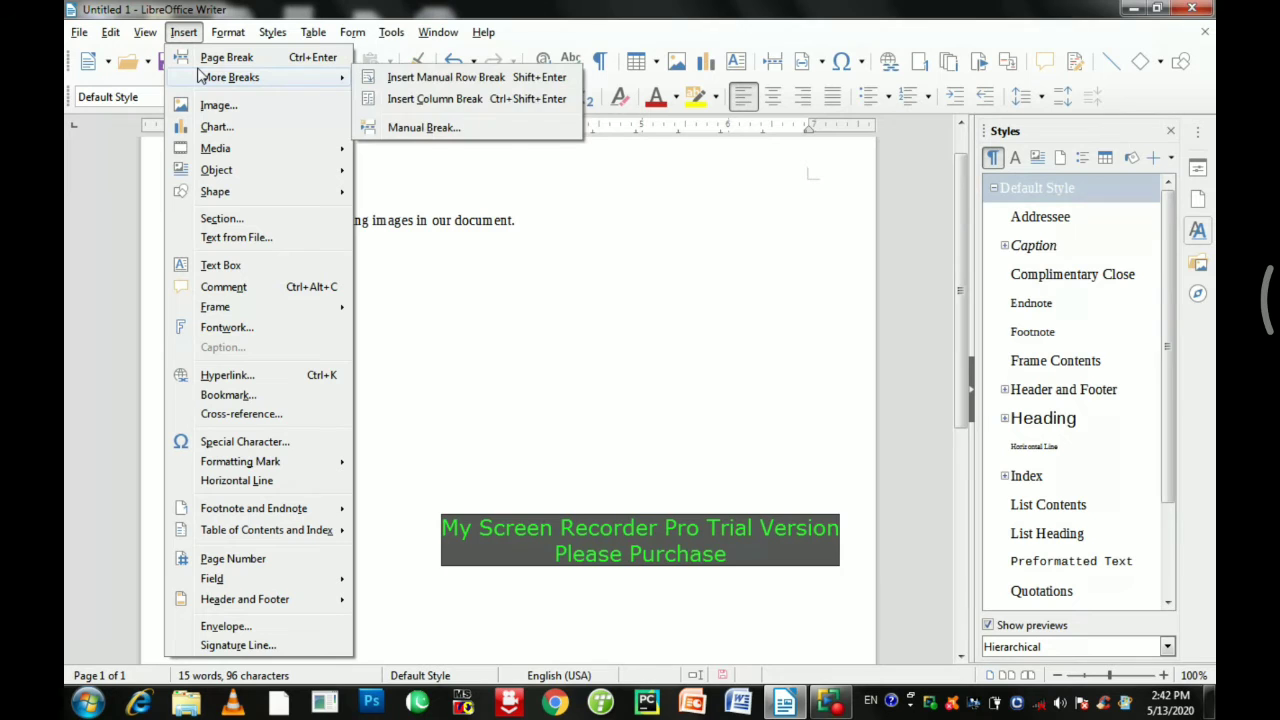
pyautogui.click(227, 112)
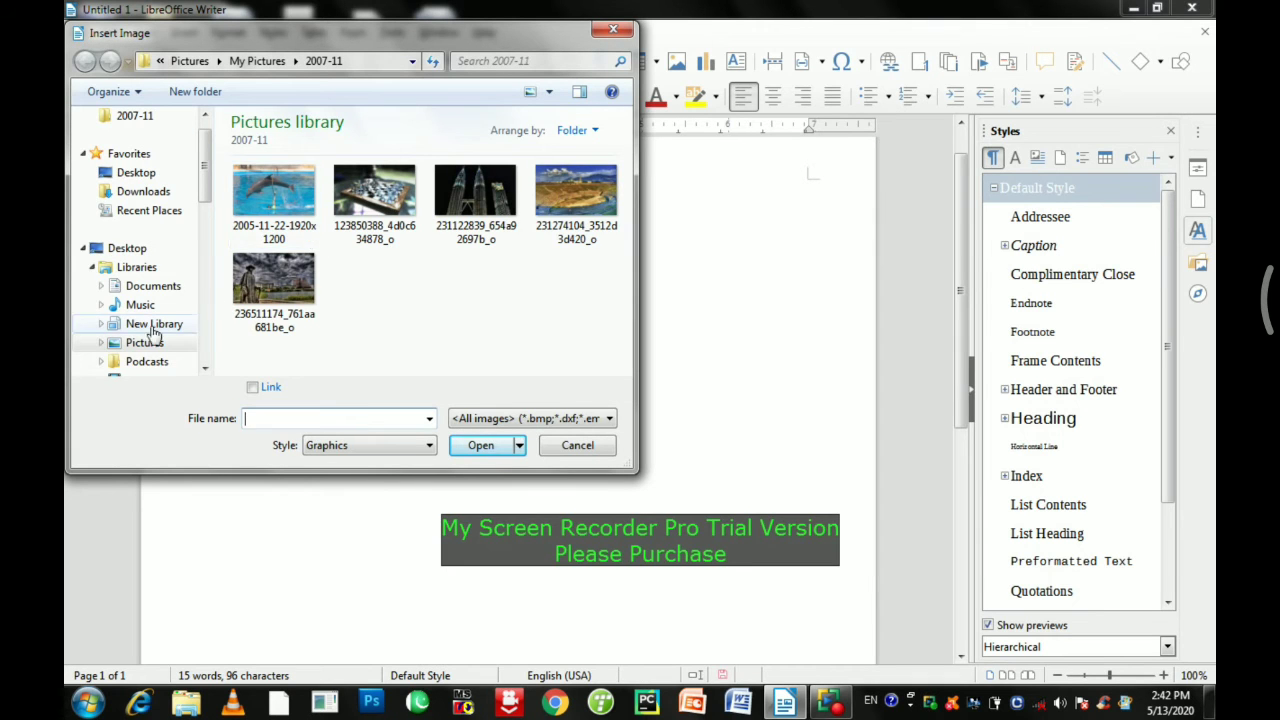
pyautogui.click(155, 345)
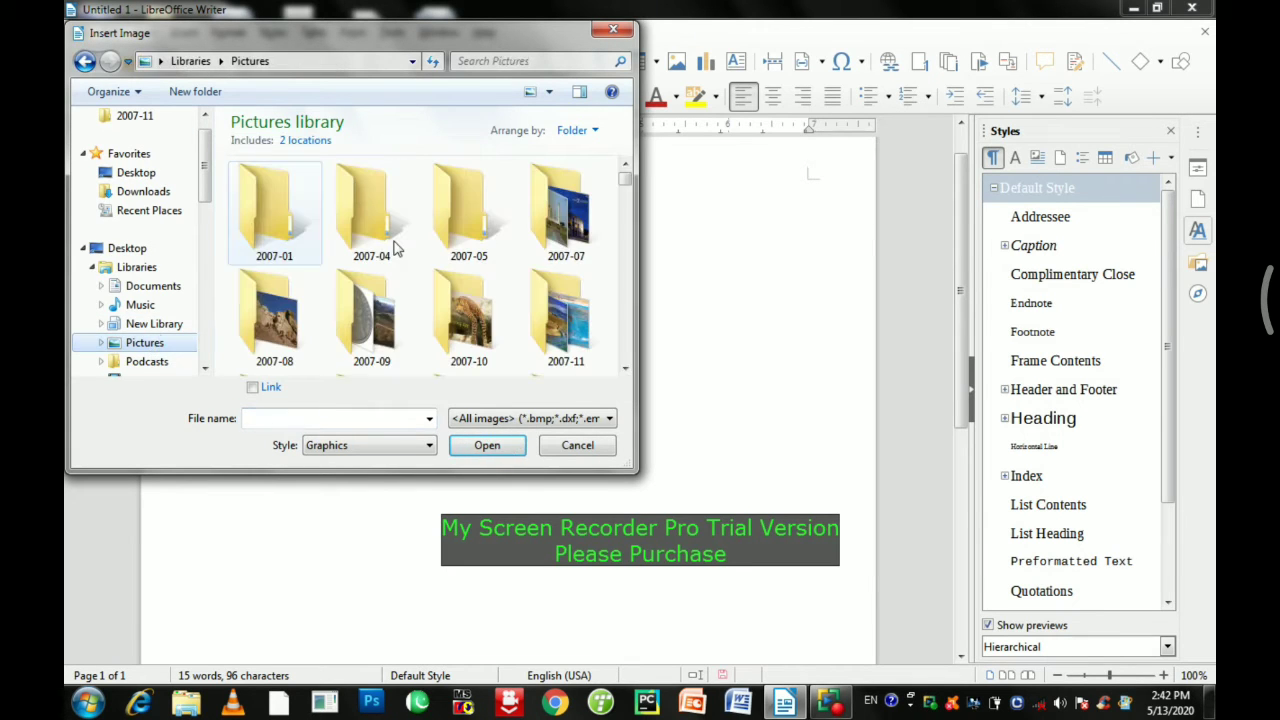
pyautogui.moveTo(625, 188)
pyautogui.mouseDown()
pyautogui.moveTo(627, 254)
pyautogui.moveTo(627, 198)
pyautogui.mouseUp()
pyautogui.doubleClick(490, 311)
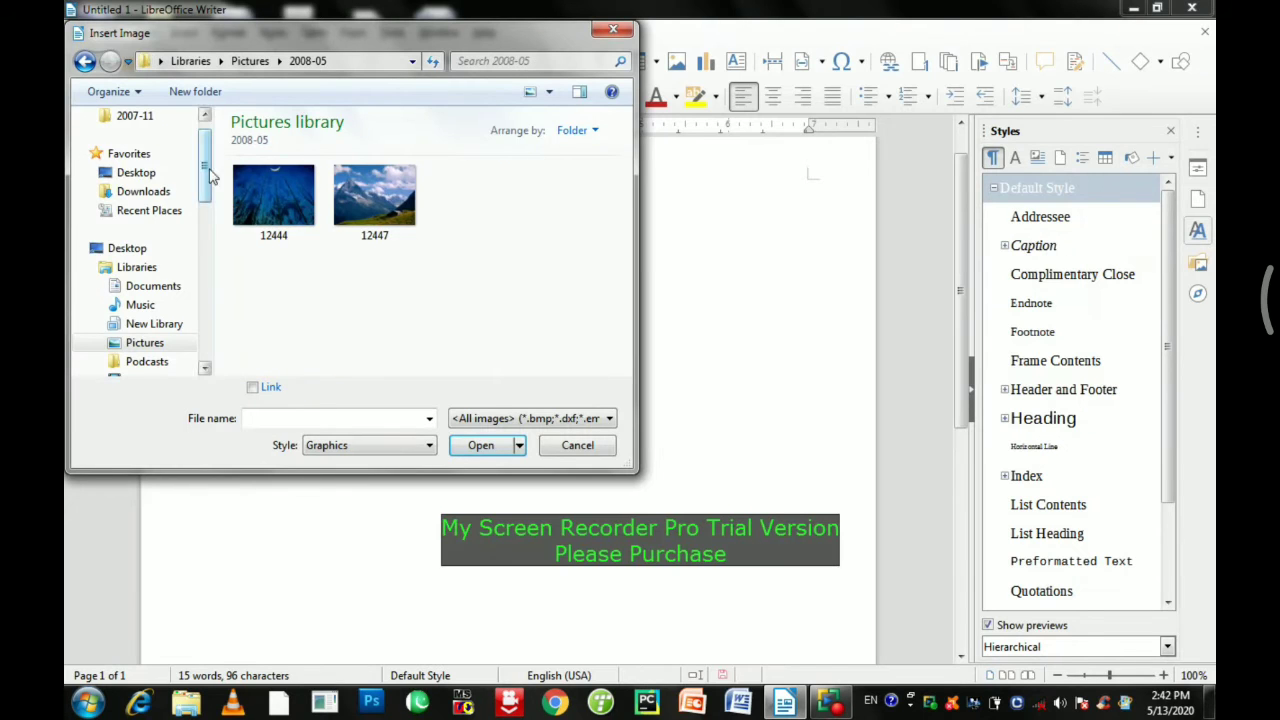
pyautogui.press('BackSpace')
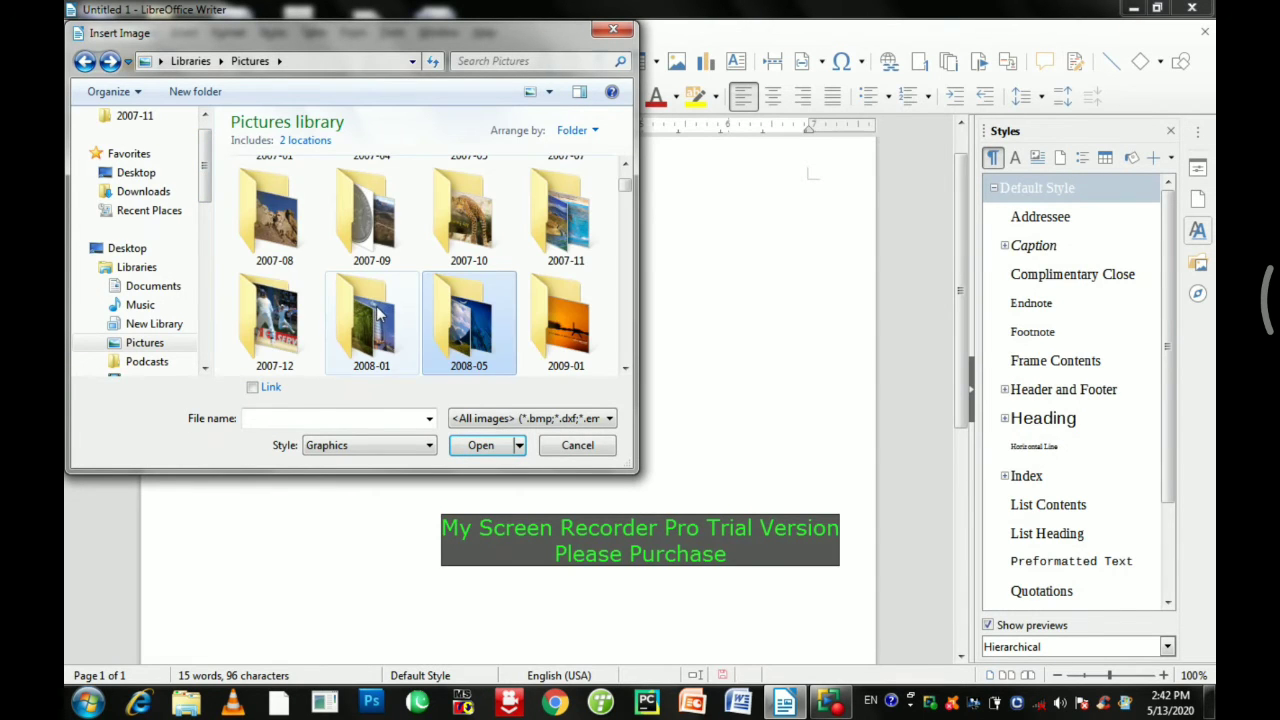
pyautogui.doubleClick(380, 333)
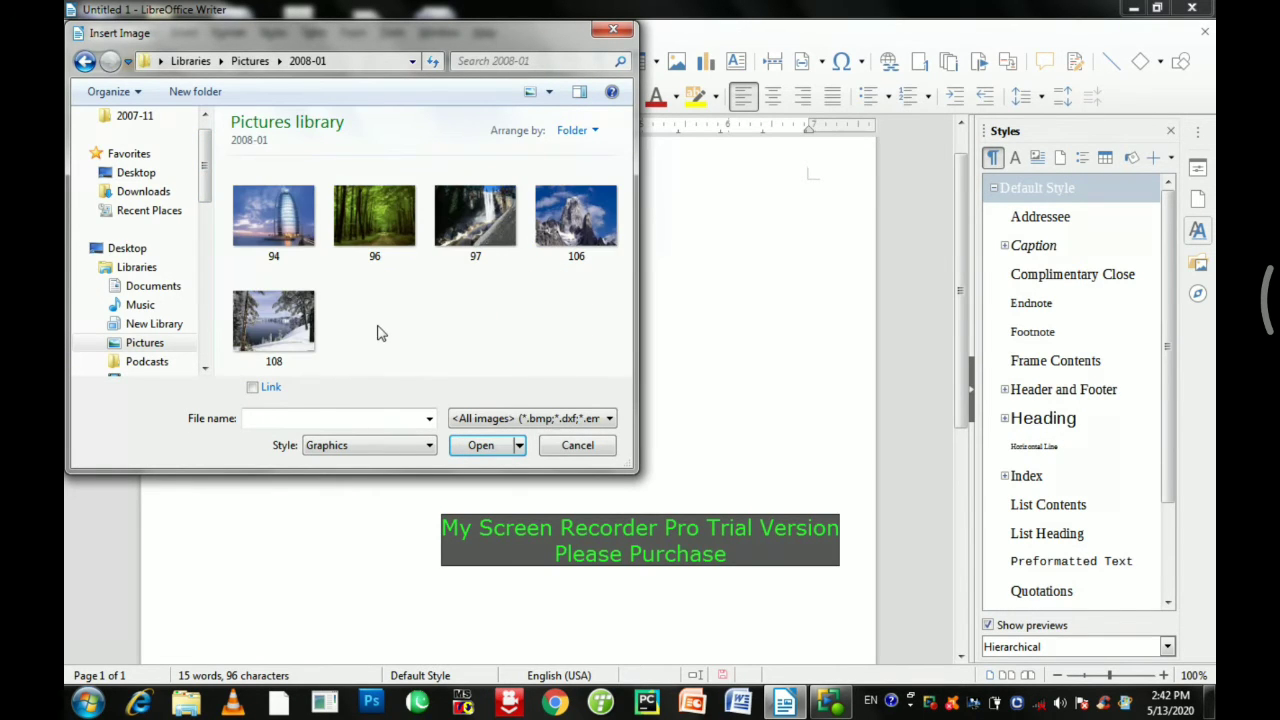
pyautogui.click(292, 232)
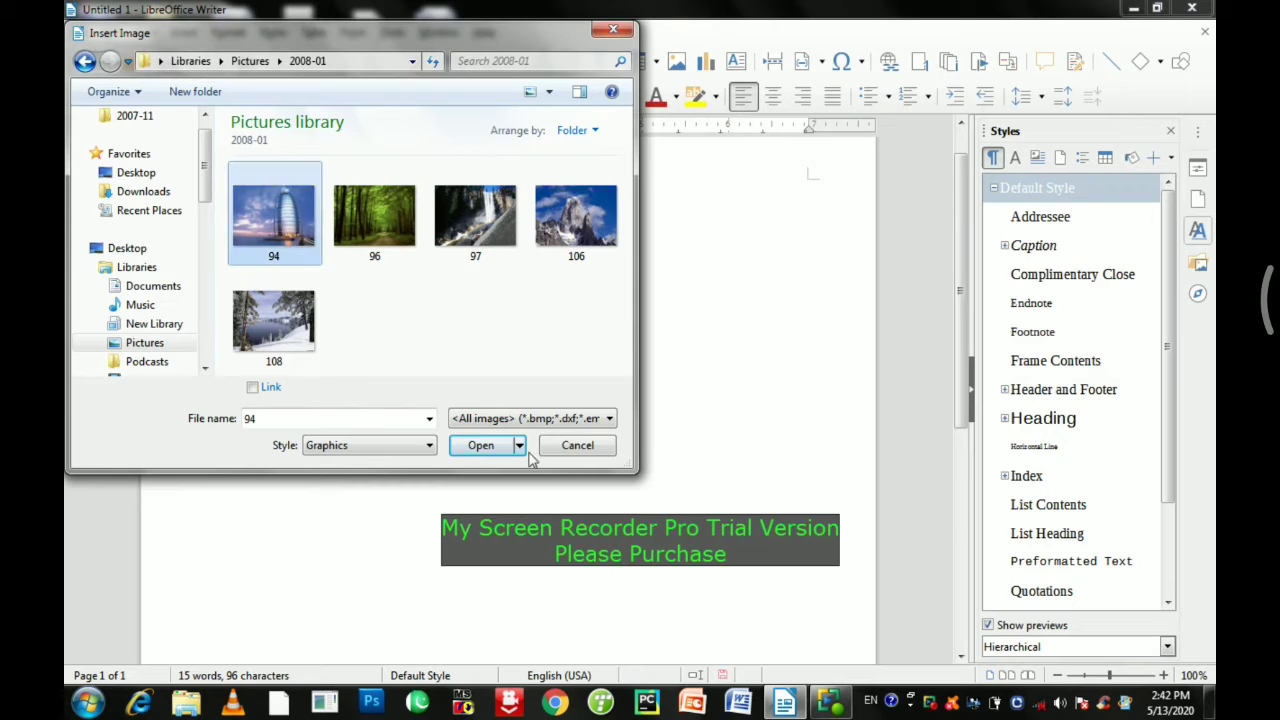
pyautogui.click(482, 445)
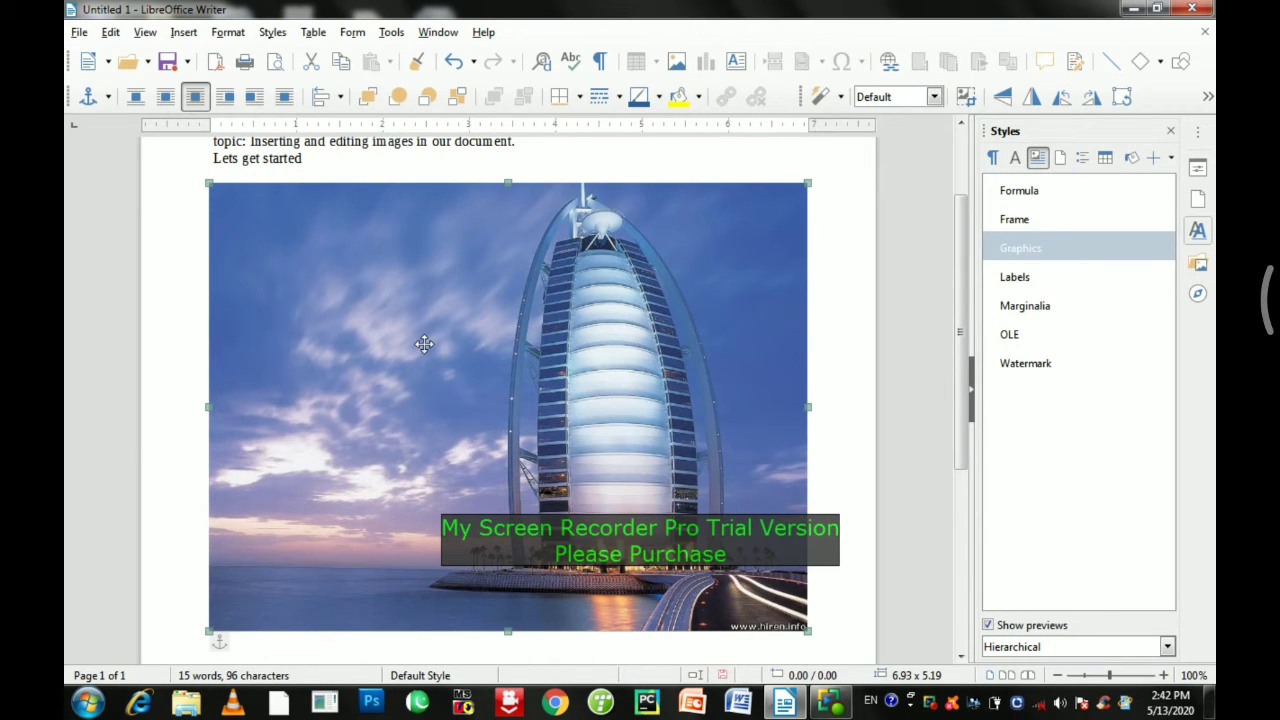
pyautogui.click(454, 63)
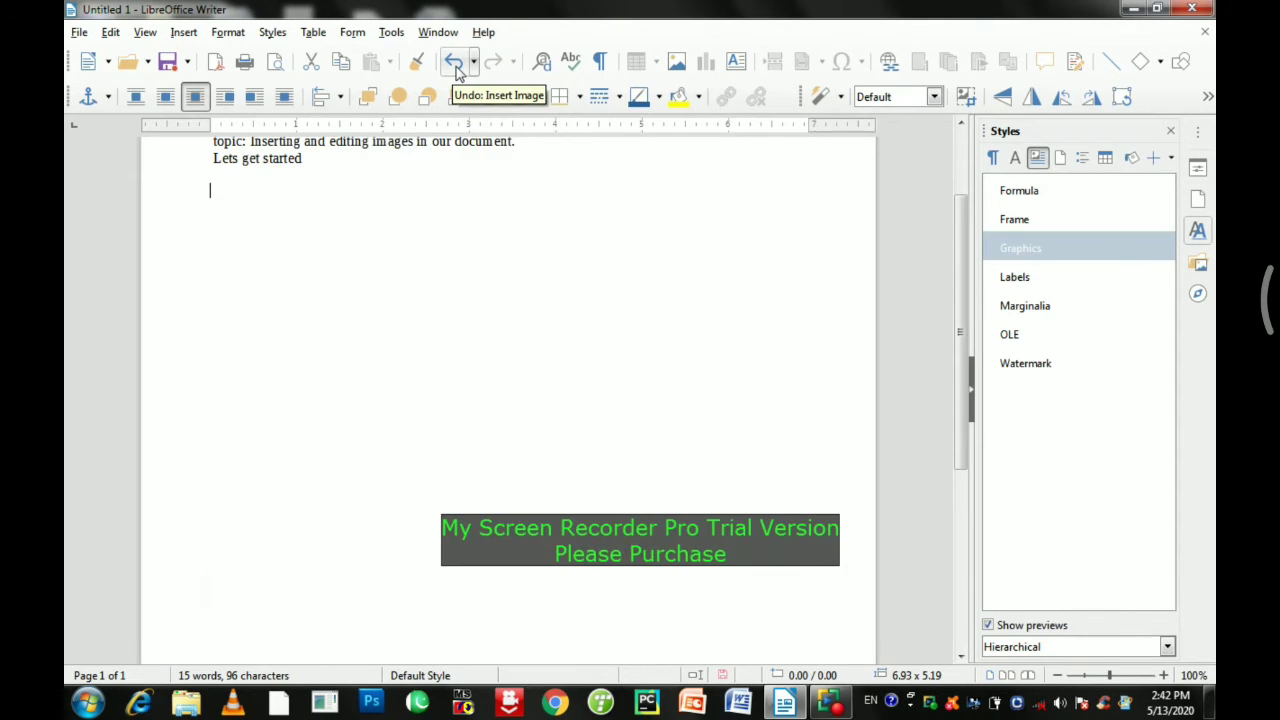
pyautogui.click(190, 33)
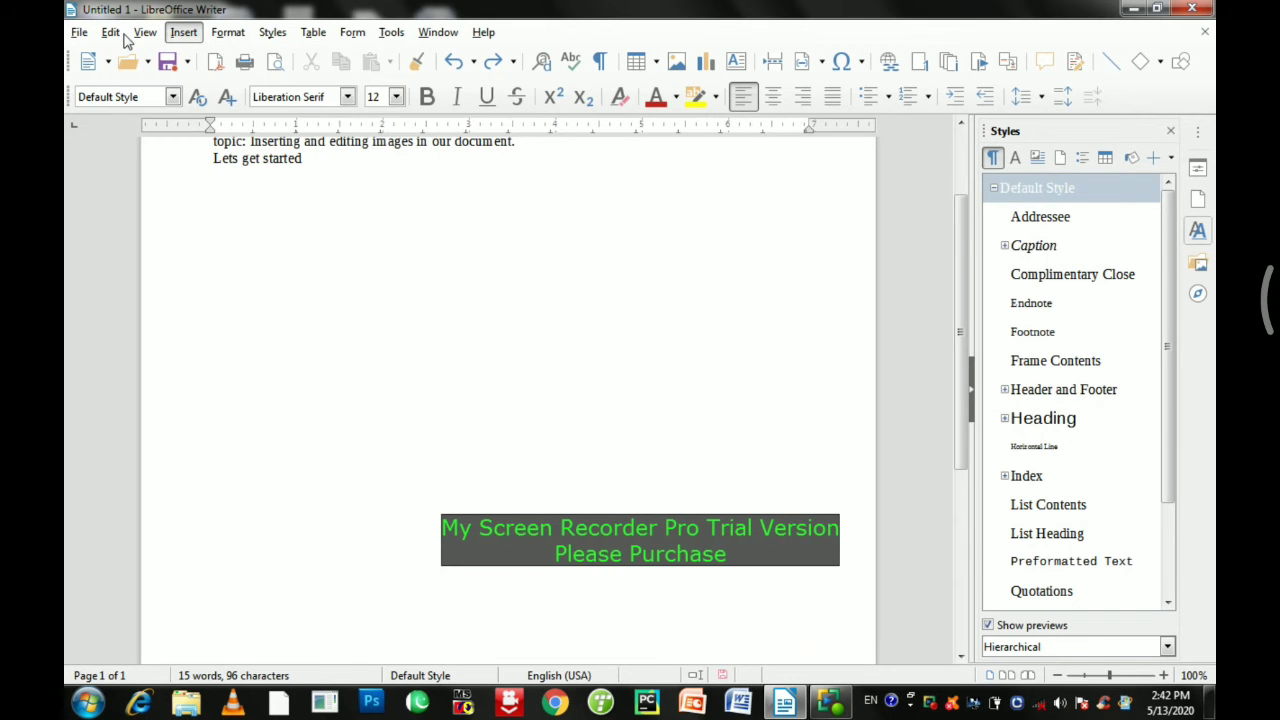
pyautogui.moveTo(190, 33)
pyautogui.click(189, 35)
pyautogui.click(186, 35)
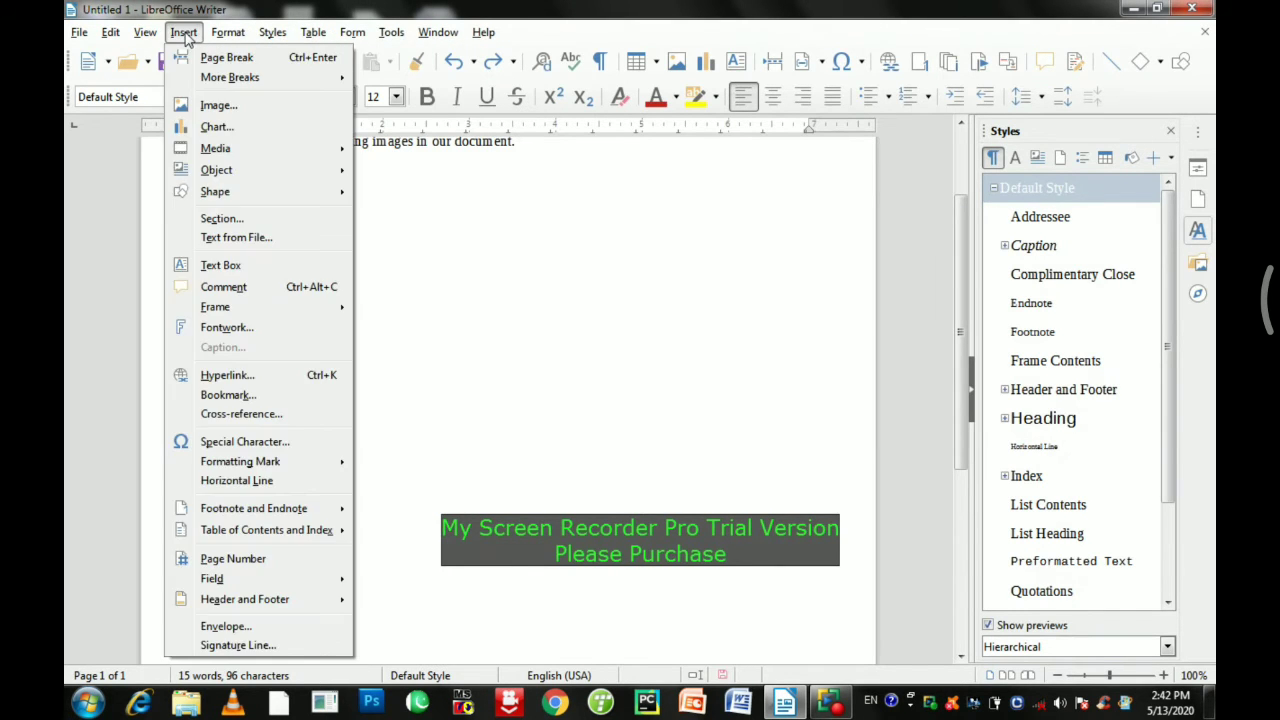
pyautogui.click(212, 106)
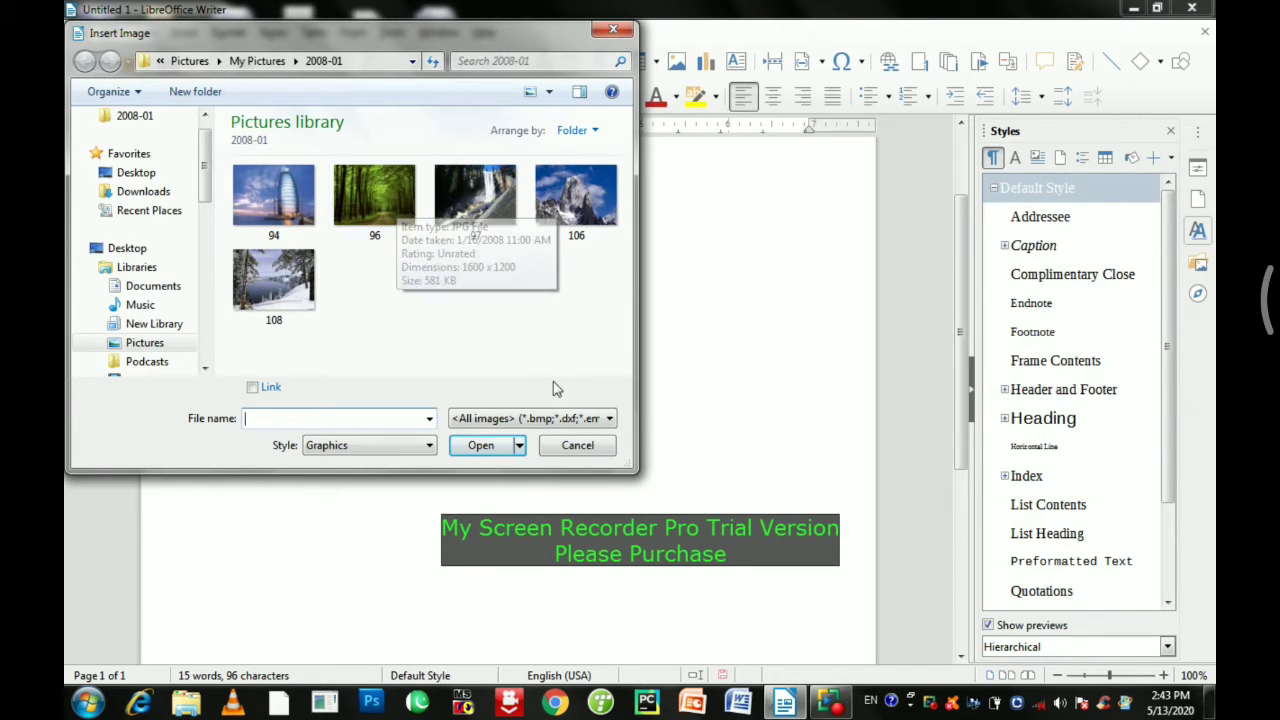
pyautogui.click(580, 446)
# - Insert the forest image 96 from the 2008-01 folder below the text, and undo the insertion
pyautogui.click(185, 33)
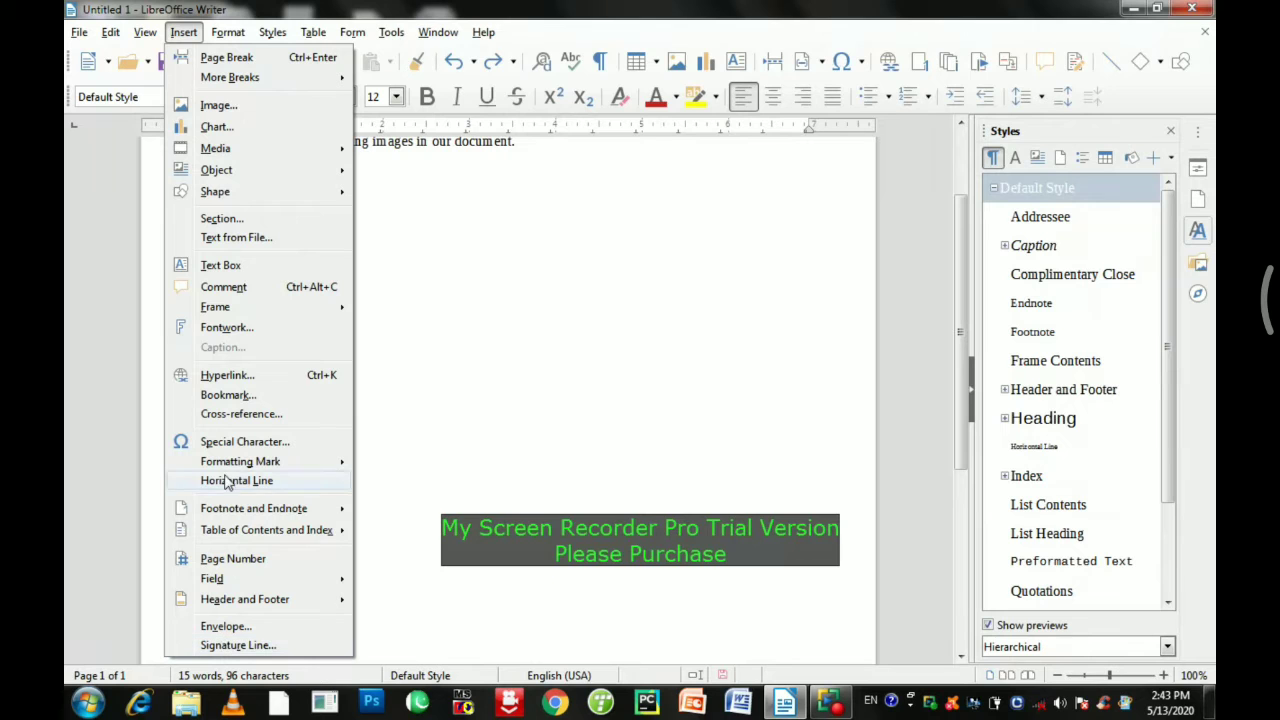
pyautogui.click(212, 112)
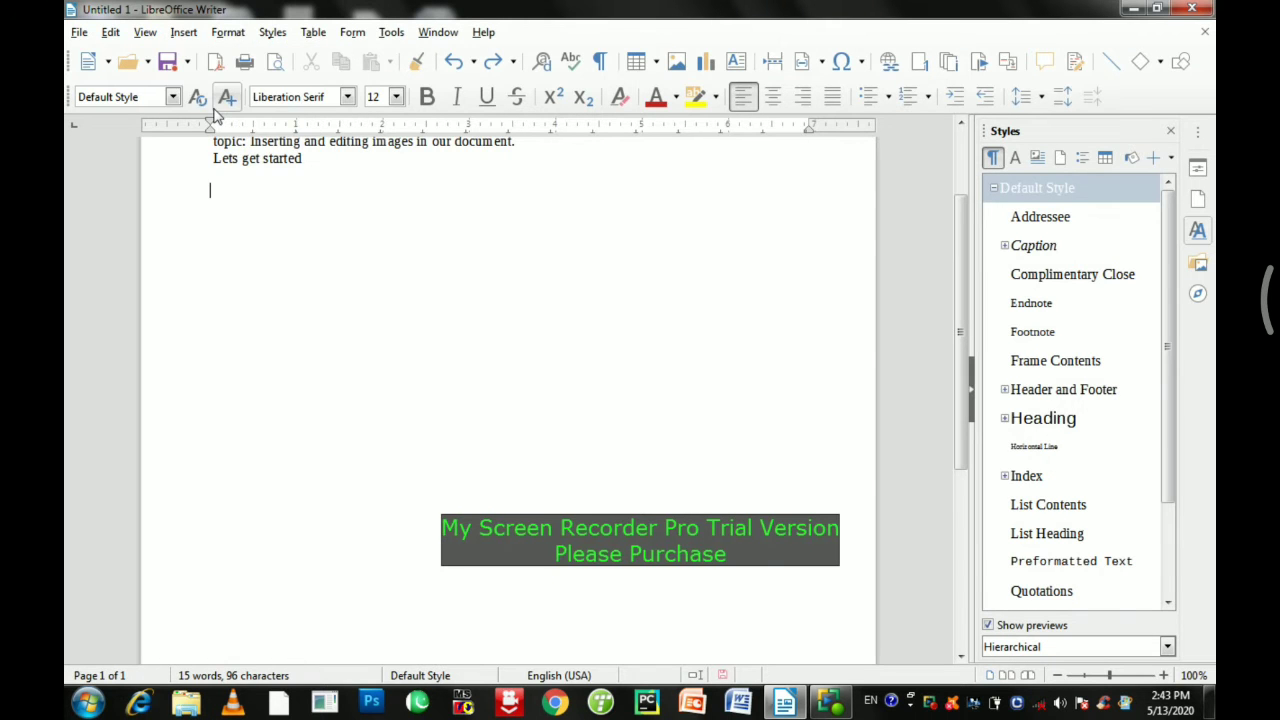
pyautogui.click(376, 200)
pyautogui.click(480, 442)
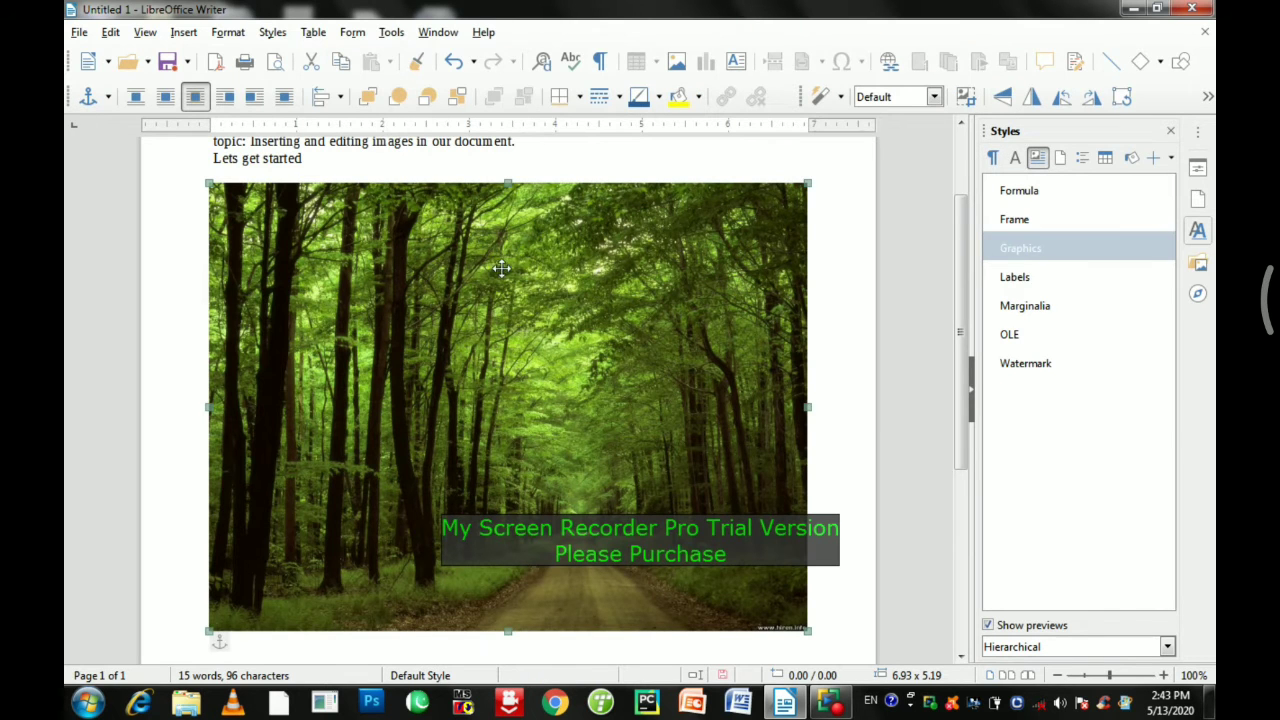
pyautogui.click(453, 63)
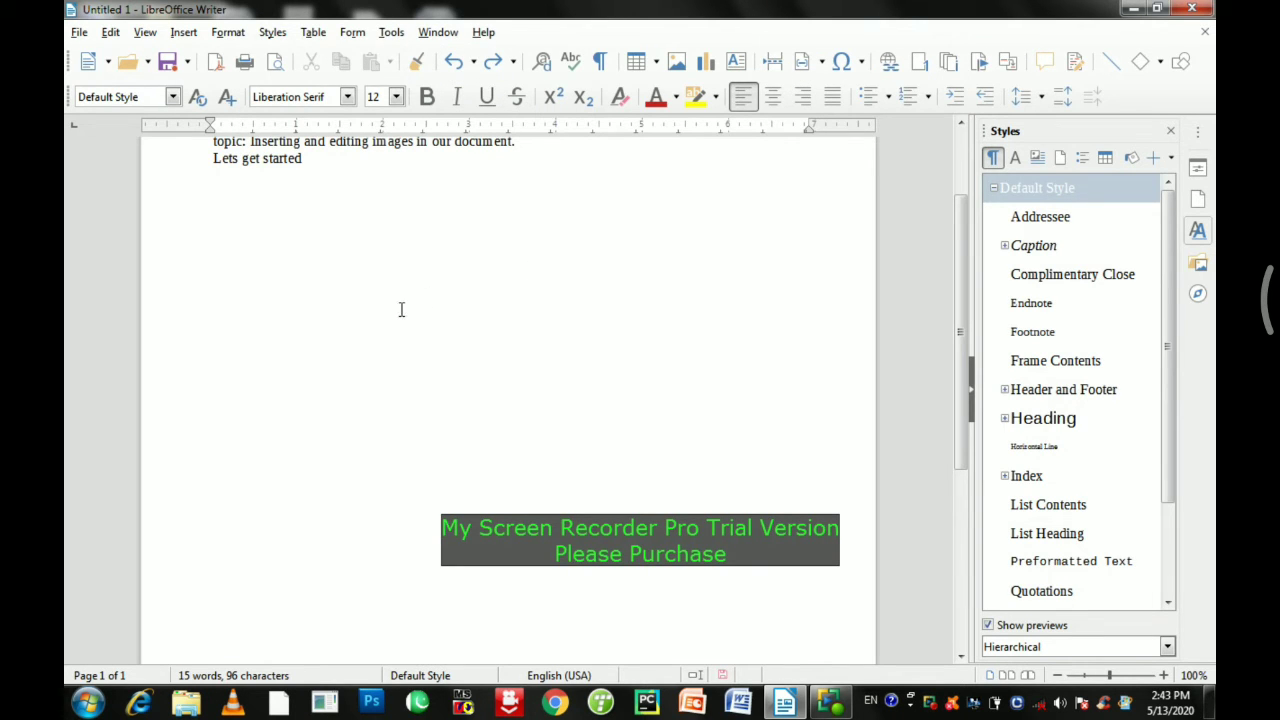
# - Insert the waterfall image 97 from the 2008-01 folder below the "Lets get started" line
pyautogui.click(676, 63)
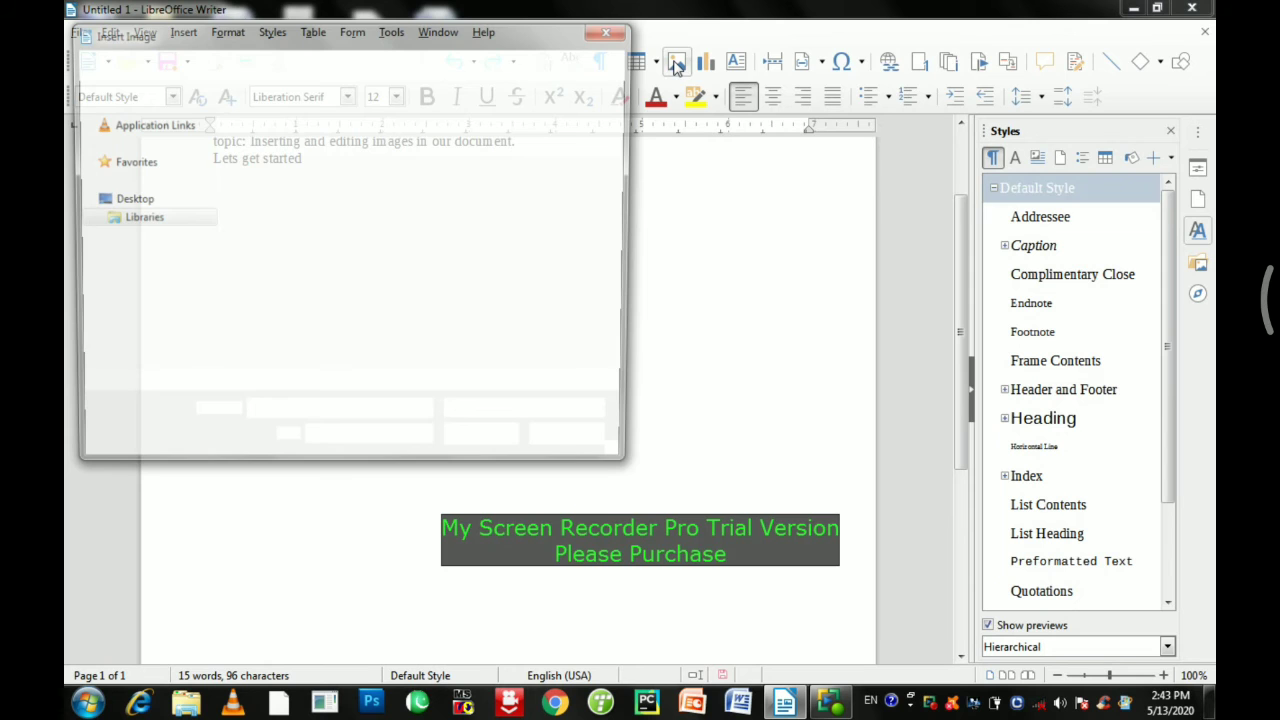
pyautogui.click(475, 200)
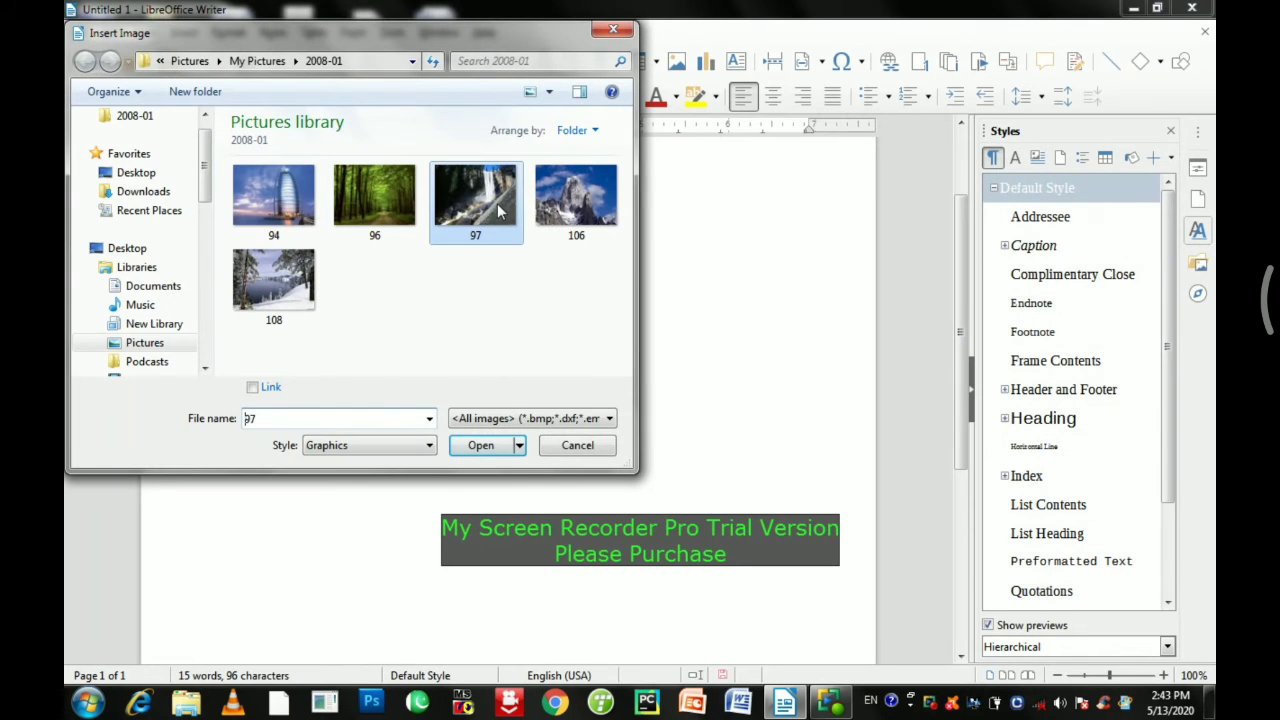
pyautogui.click(480, 445)
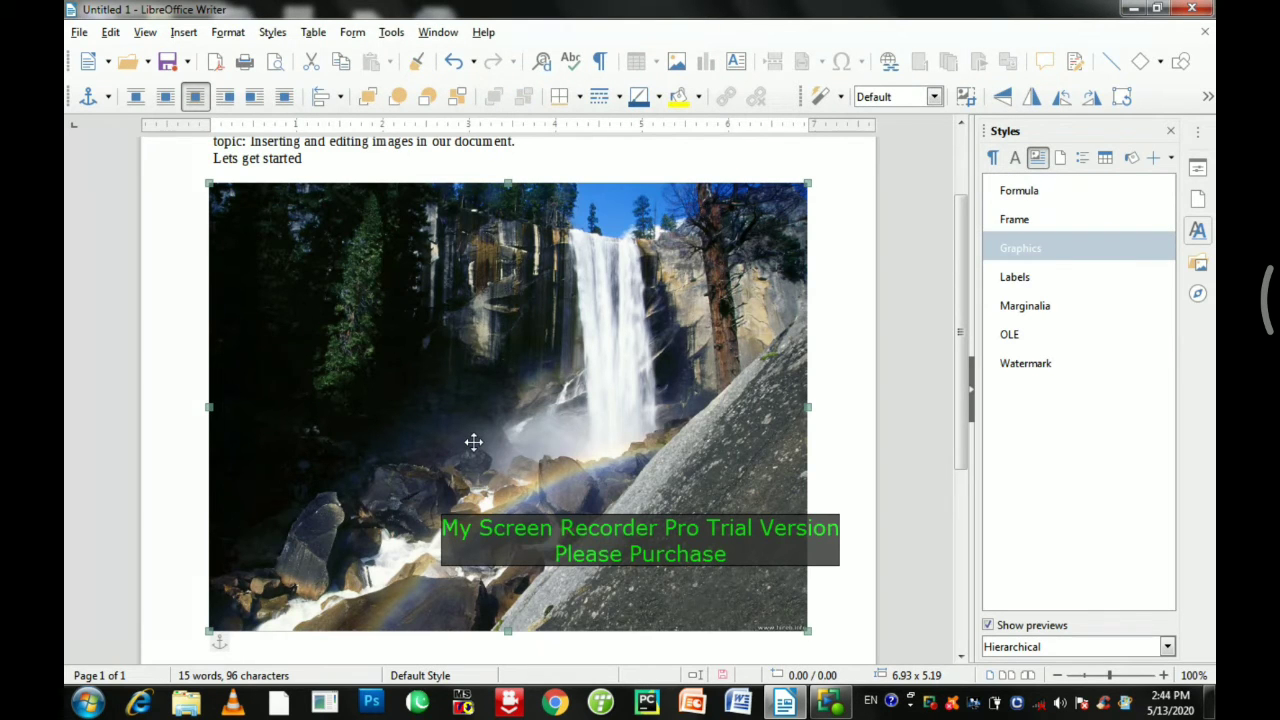
pyautogui.click(180, 376)
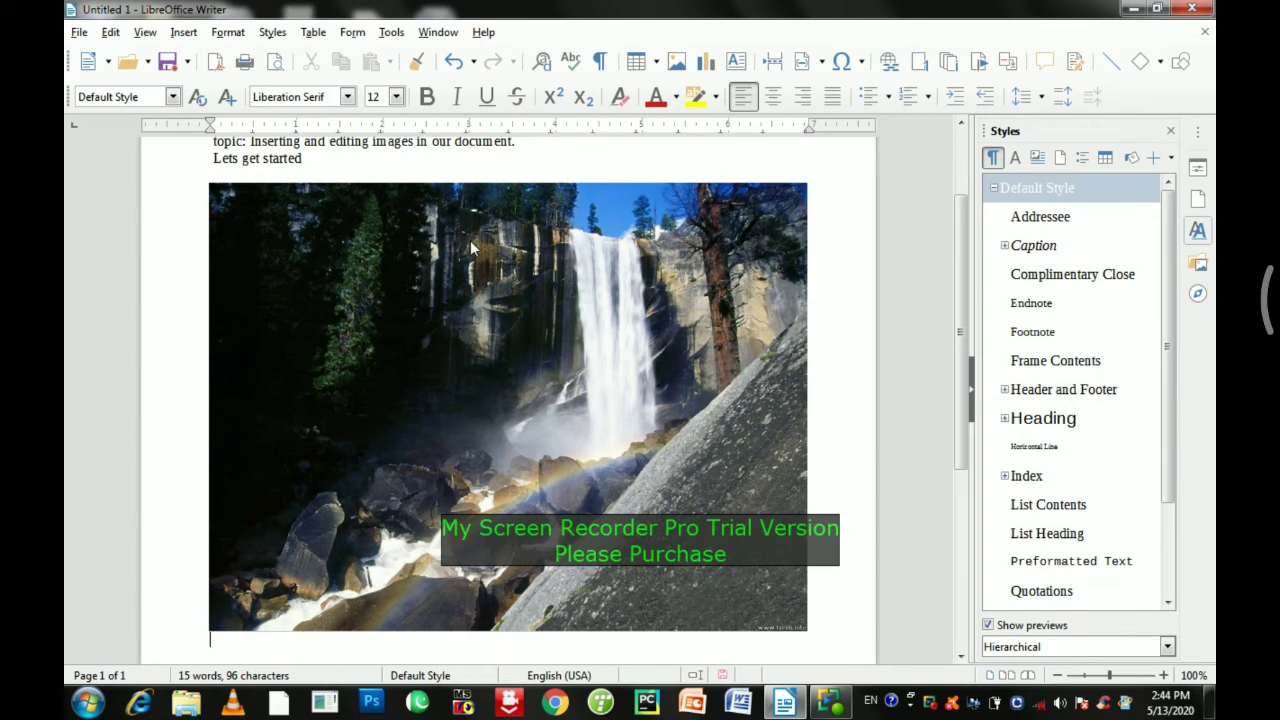
pyautogui.click(492, 275)
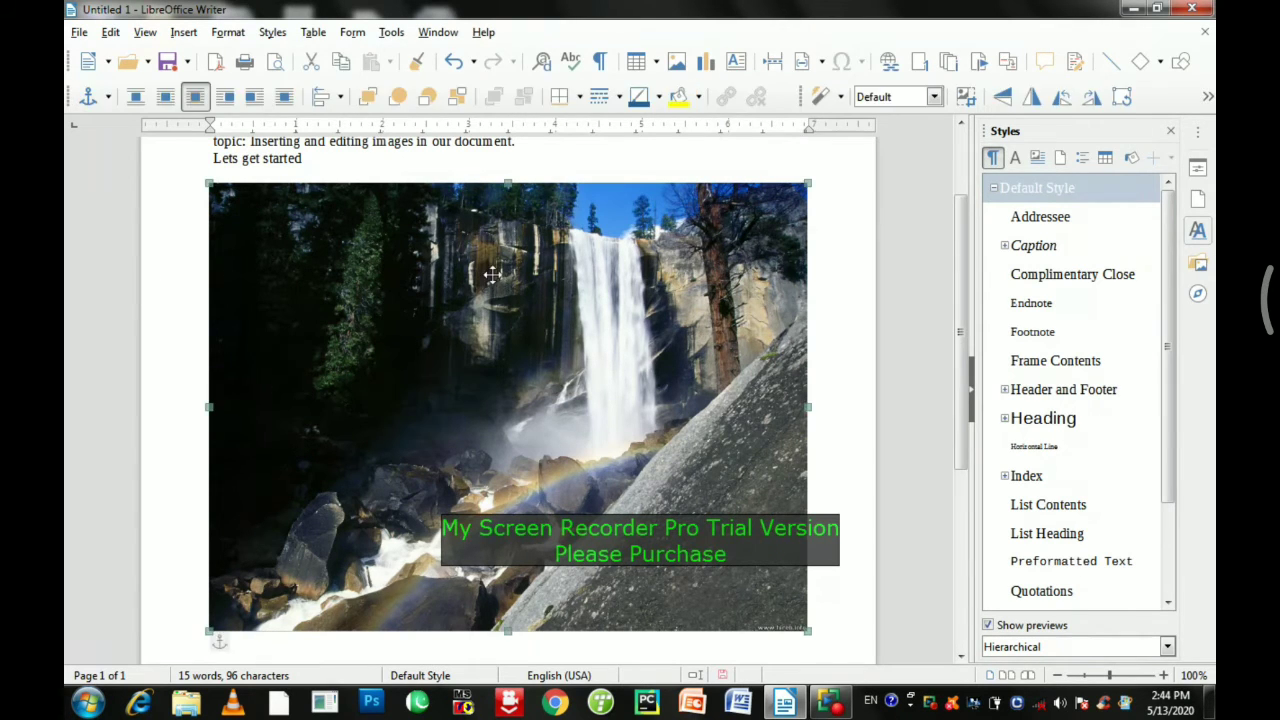
pyautogui.press('Escape')
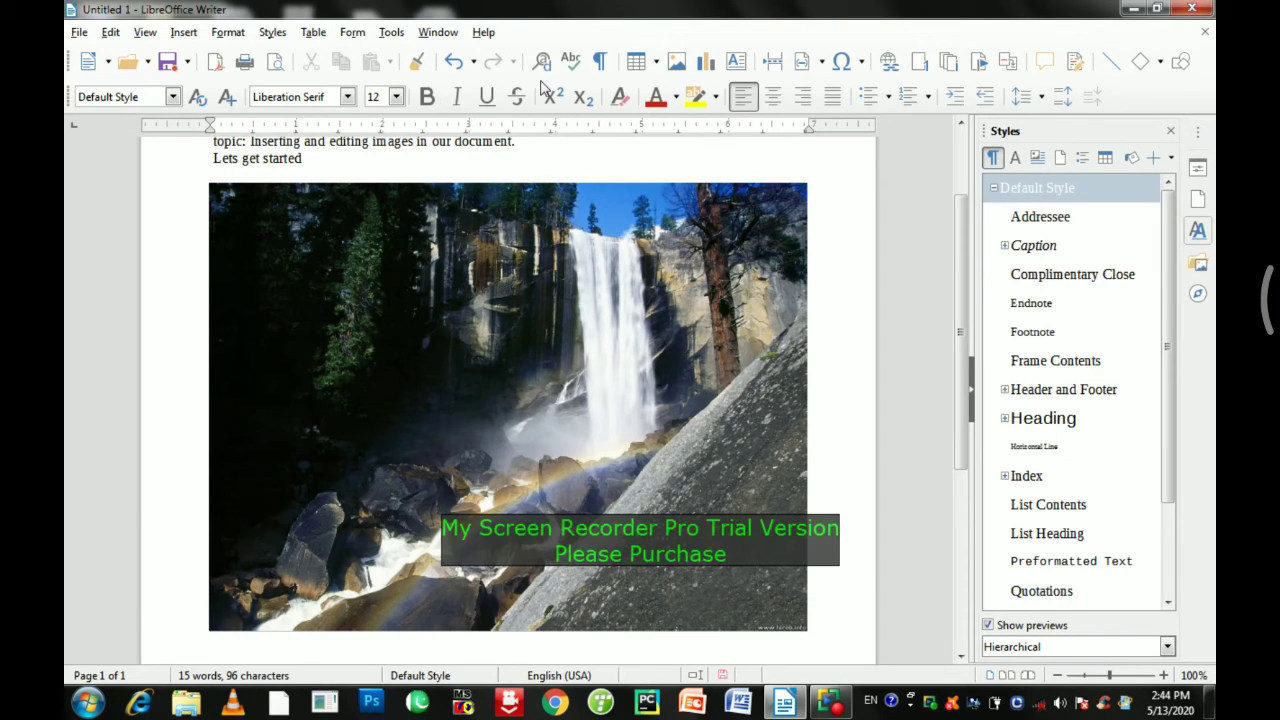
# - Apply a green border colour to the waterfall image
pyautogui.click(498, 218)
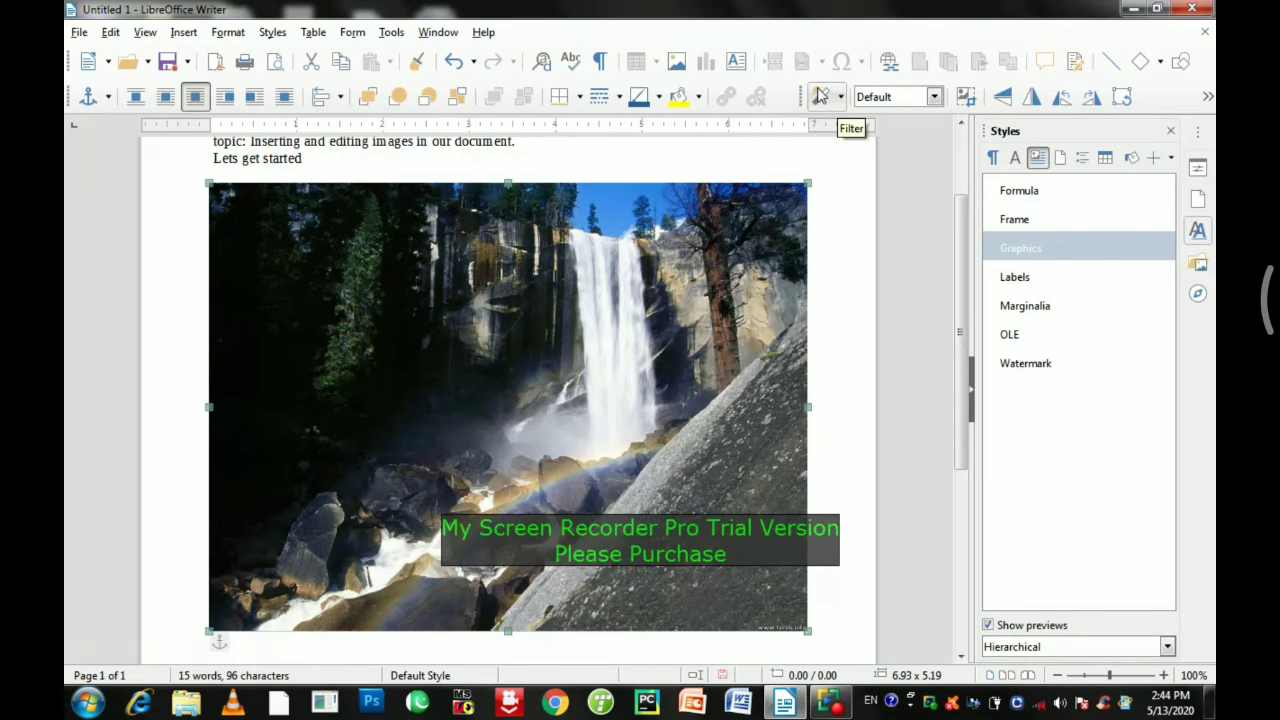
pyautogui.click(657, 97)
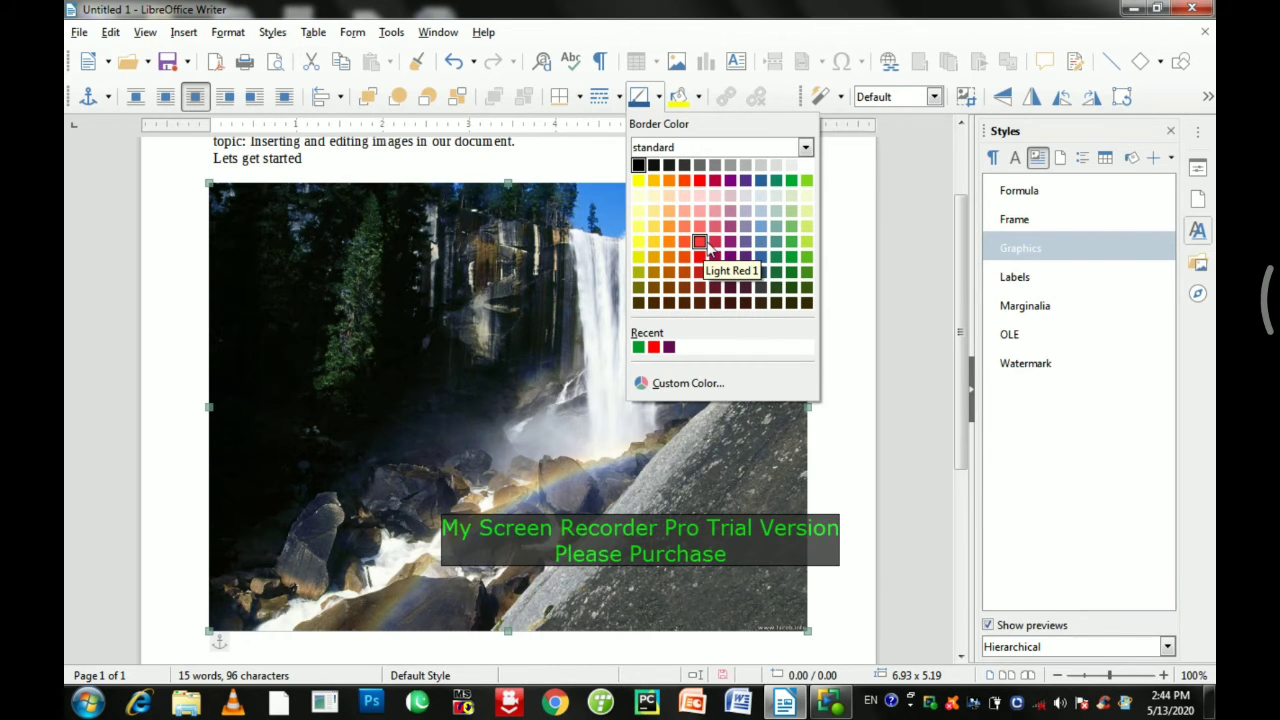
pyautogui.click(791, 256)
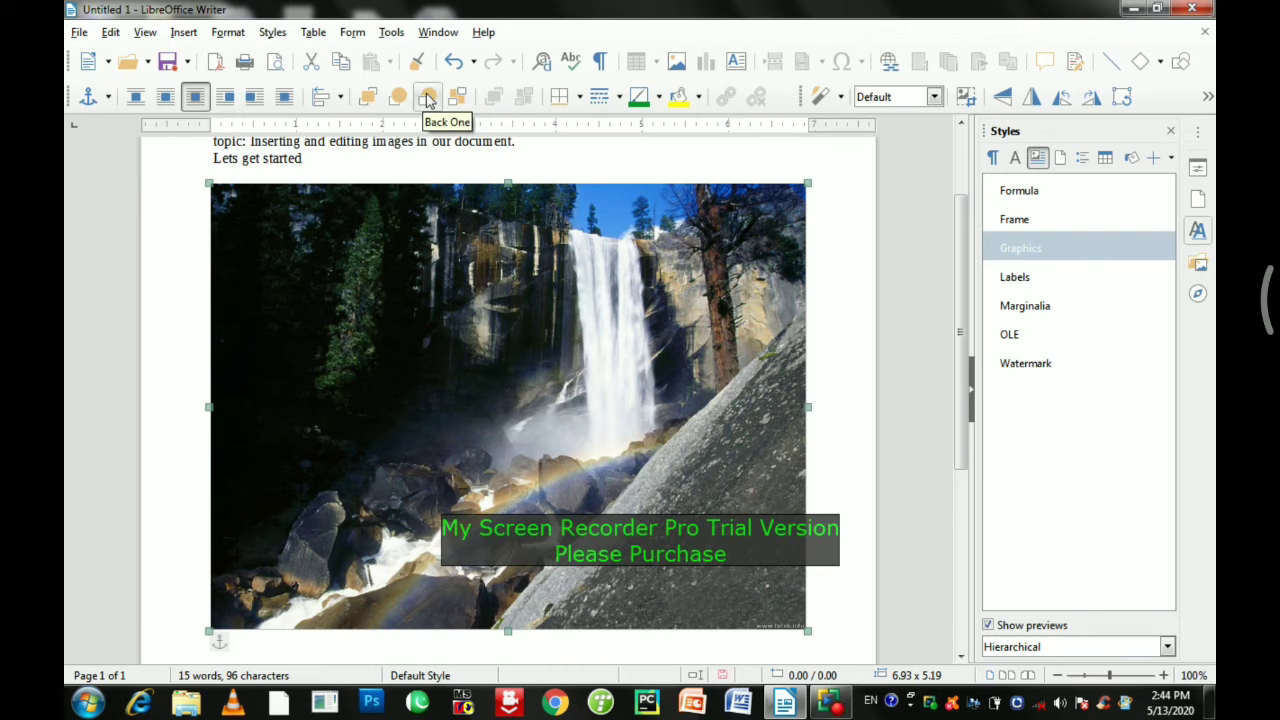
# - Try centred alignment on the waterfall image and set it back to left alignment
pyautogui.click(340, 97)
pyautogui.click(325, 134)
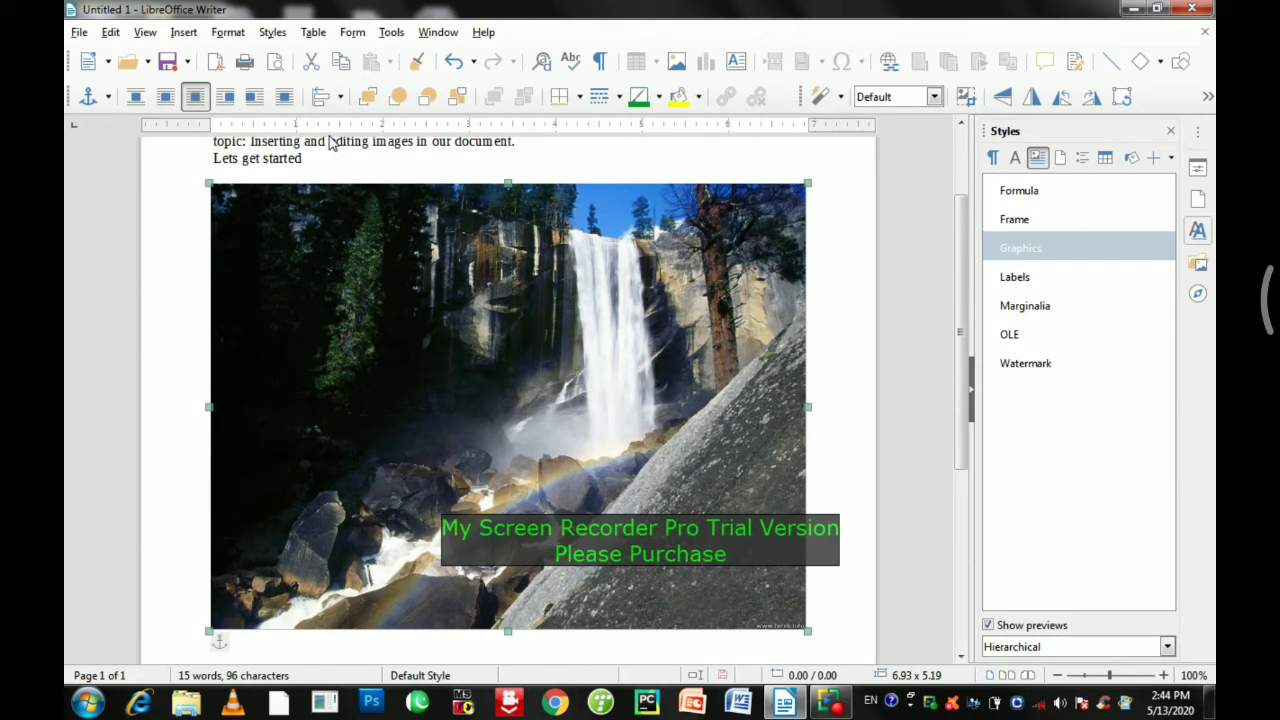
pyautogui.click(340, 97)
pyautogui.click(352, 135)
pyautogui.click(340, 97)
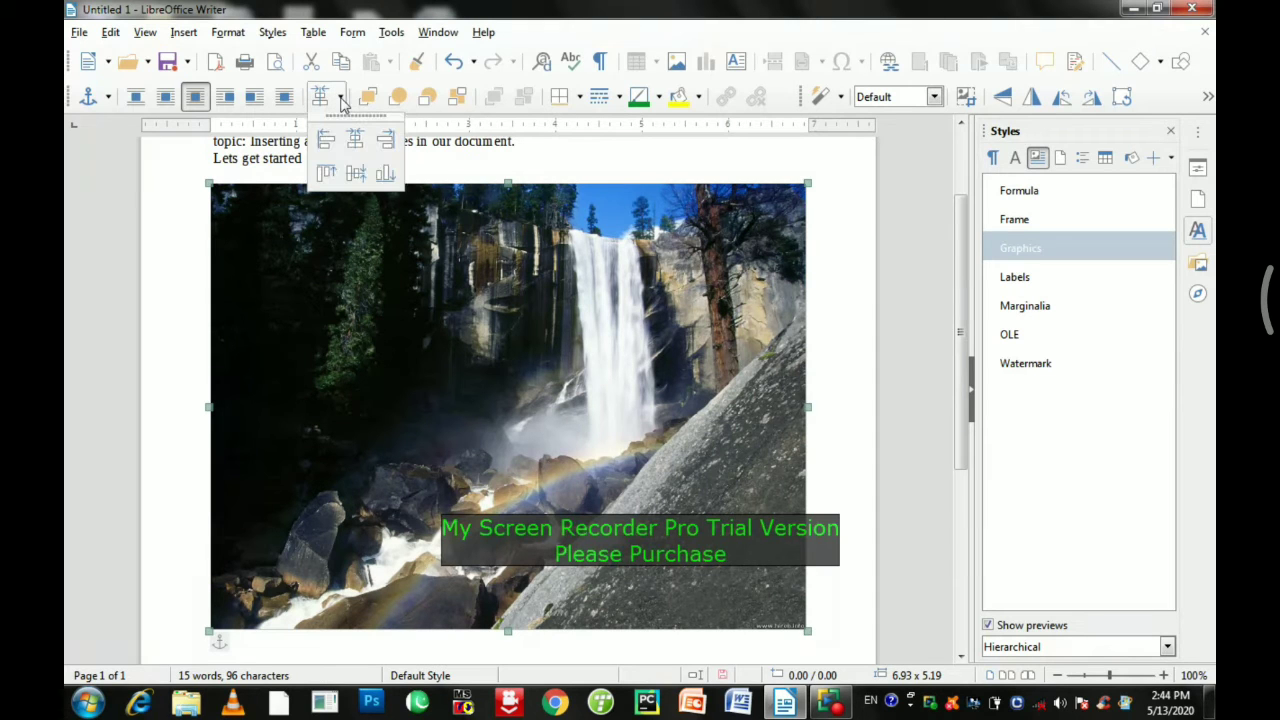
pyautogui.click(325, 138)
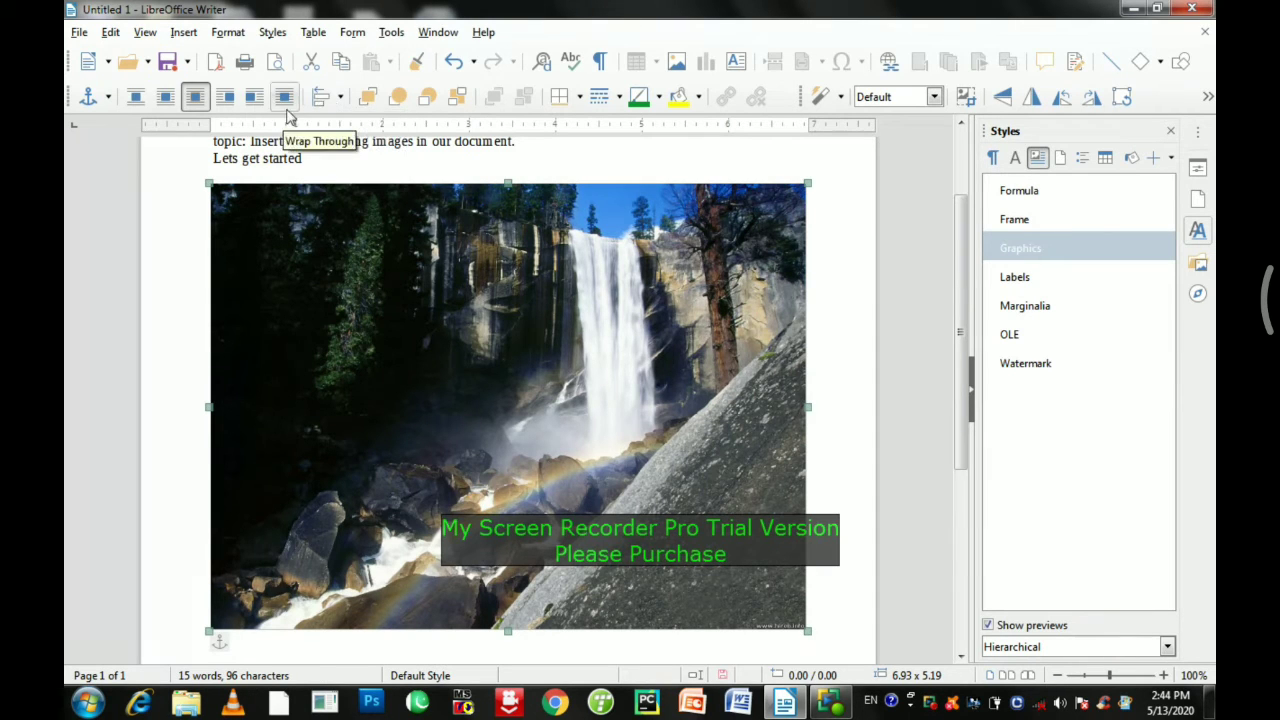
# - Try Wrap Left and optimal wrapping on the waterfall image, and set its text wrapping to parallel
pyautogui.click(224, 100)
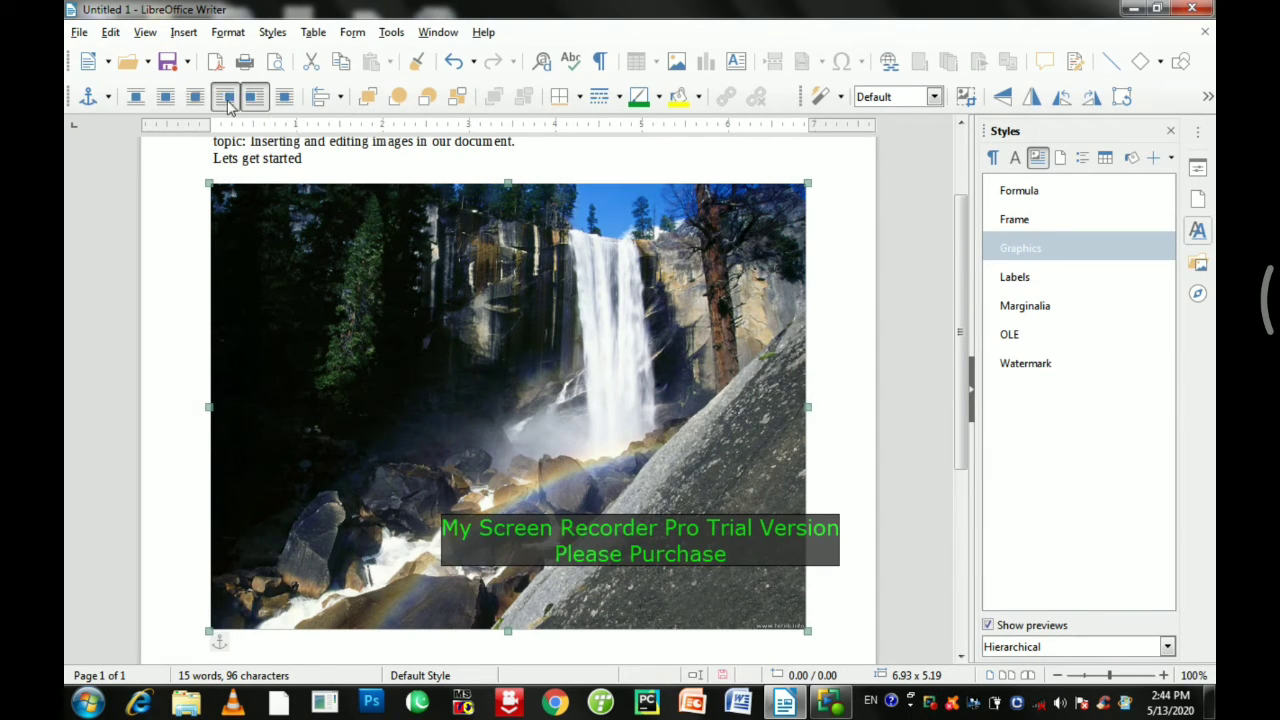
pyautogui.click(196, 100)
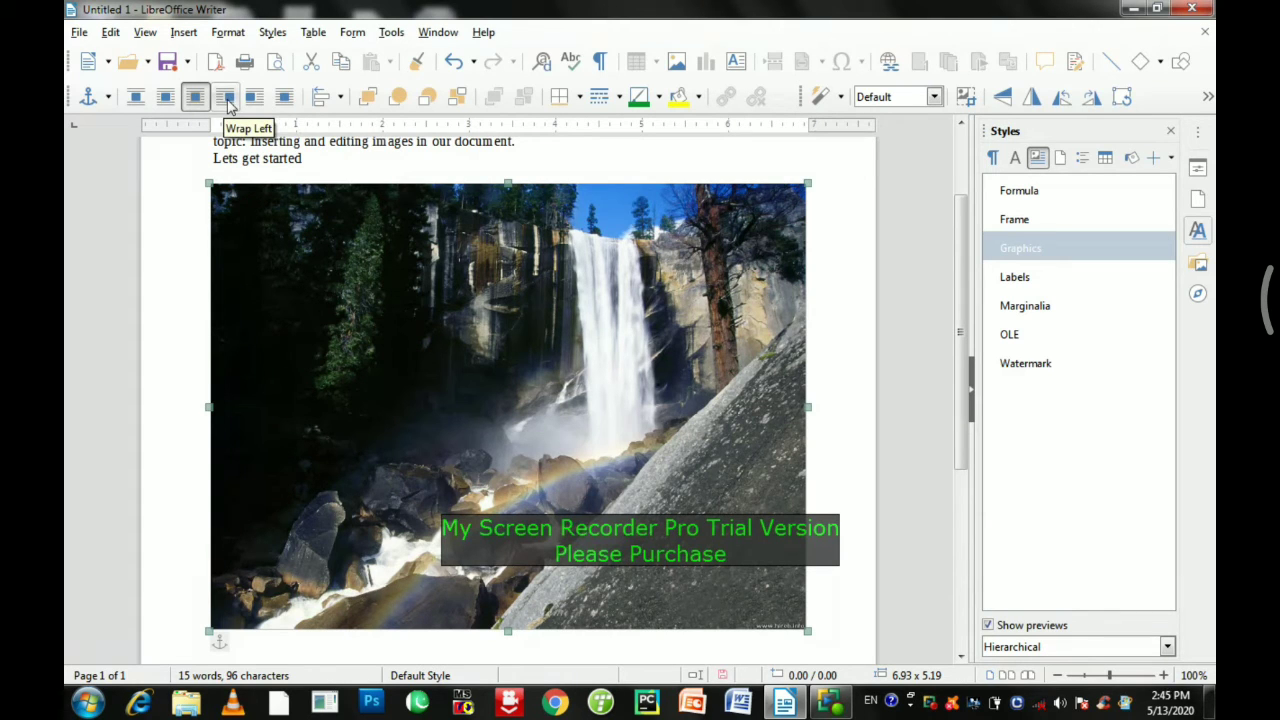
pyautogui.click(166, 100)
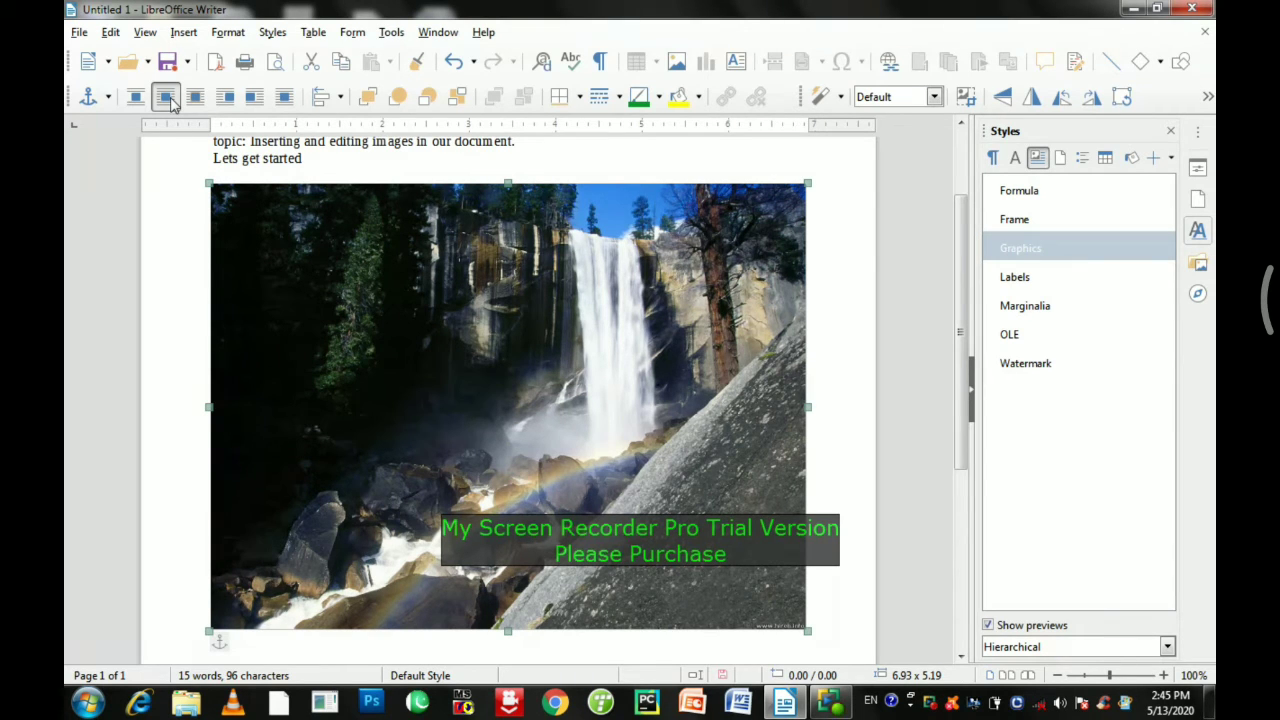
# - Crop the waterfall image from its bottom and right edges to about 5.39 × 4.26
pyautogui.click(966, 102)
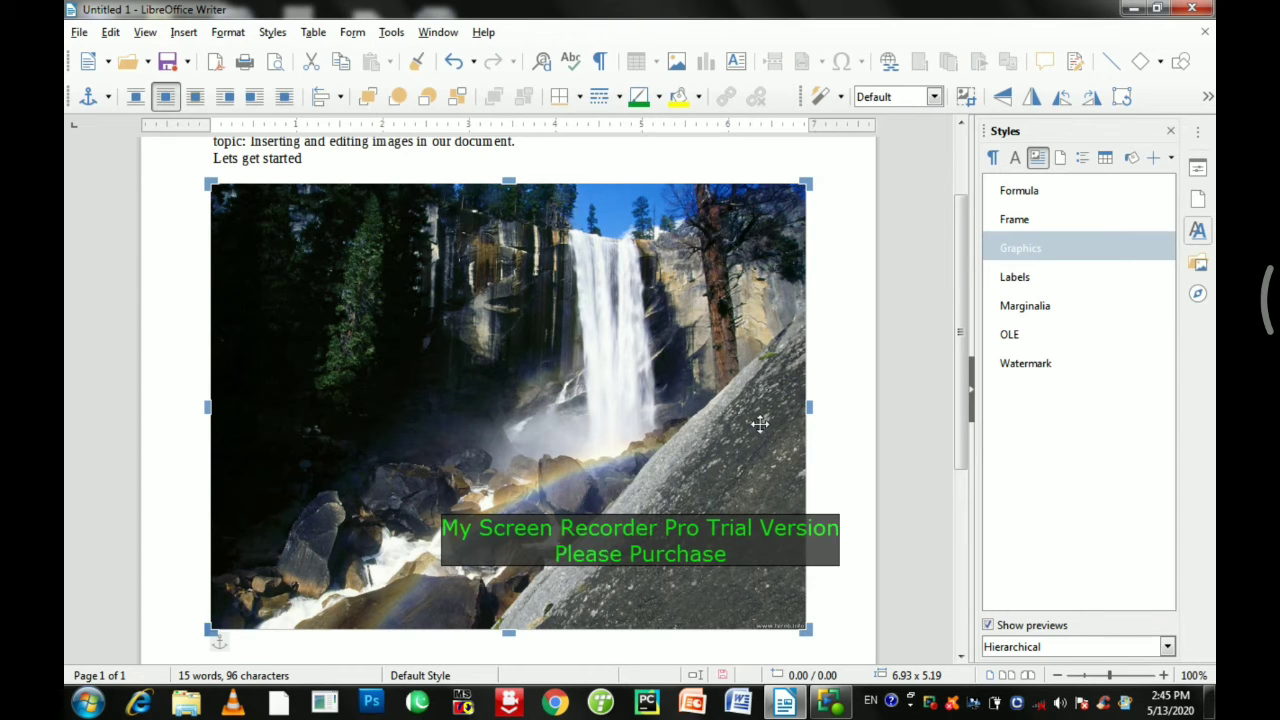
pyautogui.moveTo(509, 631); pyautogui.dragTo(522, 553)
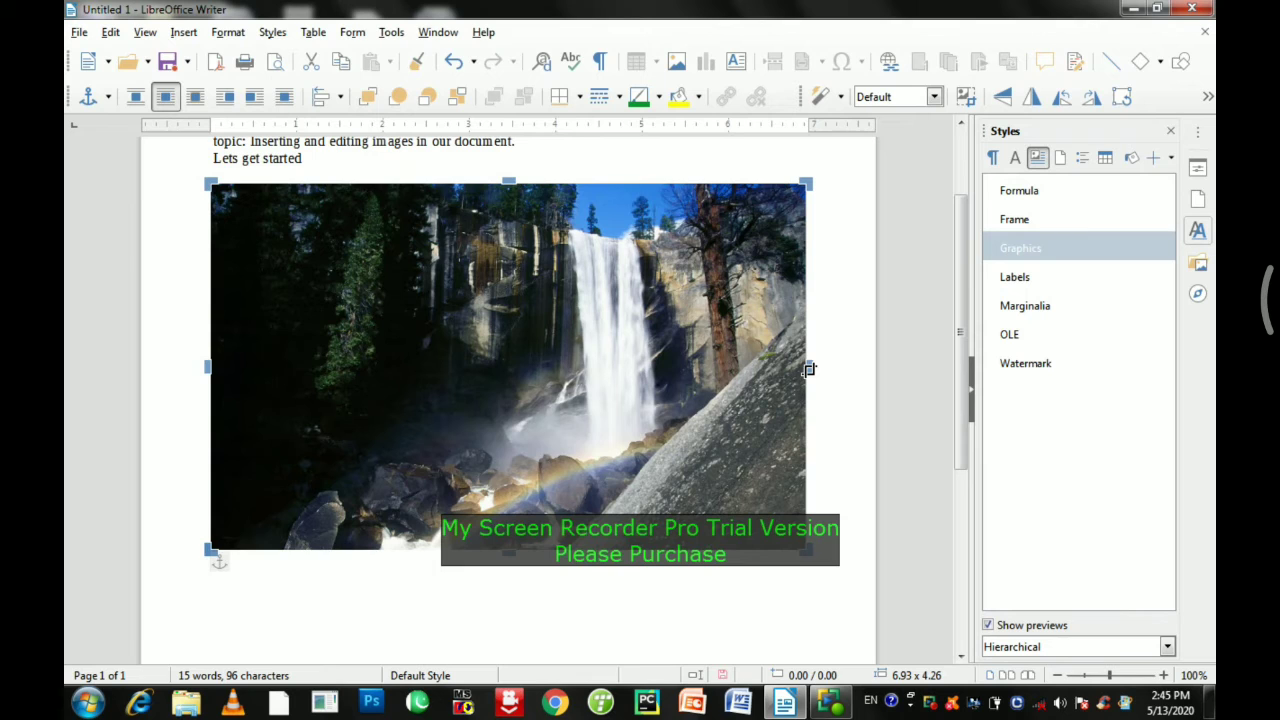
pyautogui.moveTo(809, 369); pyautogui.dragTo(672, 372)
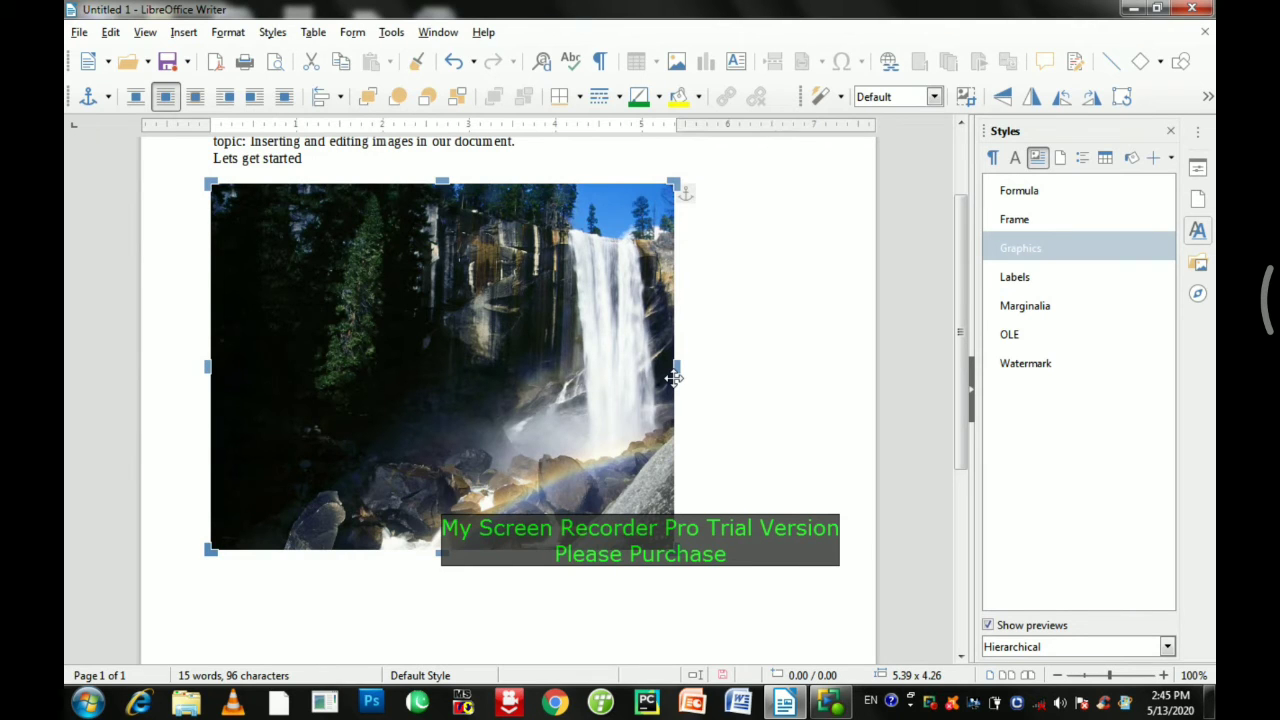
# - Try rotating the waterfall image slightly clockwise, and undo the rotation
pyautogui.click(1122, 98)
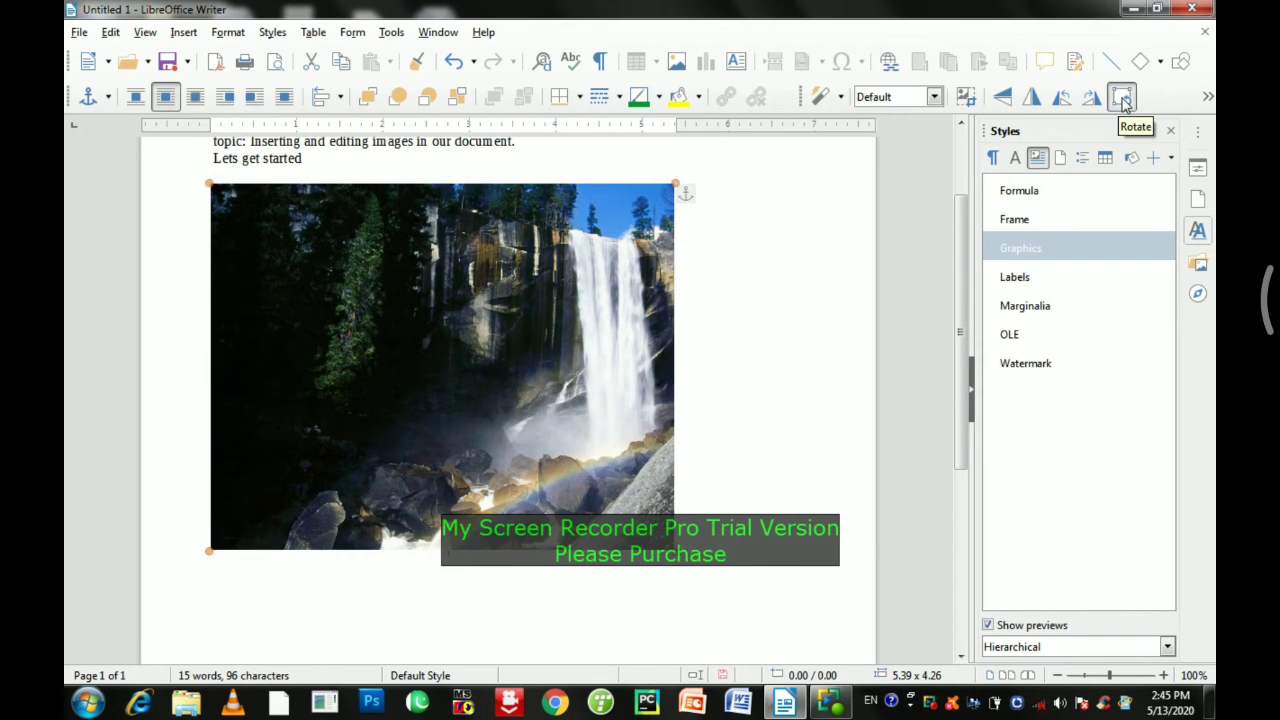
pyautogui.click(1122, 98)
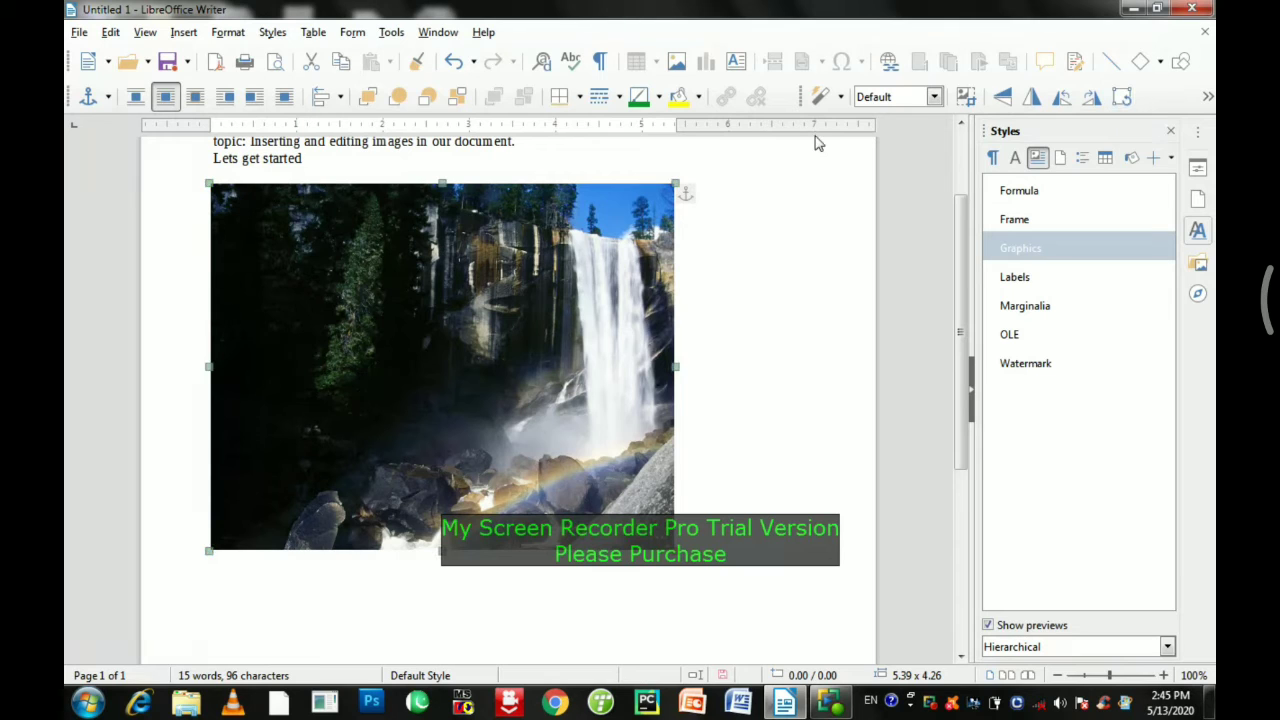
pyautogui.click(1122, 98)
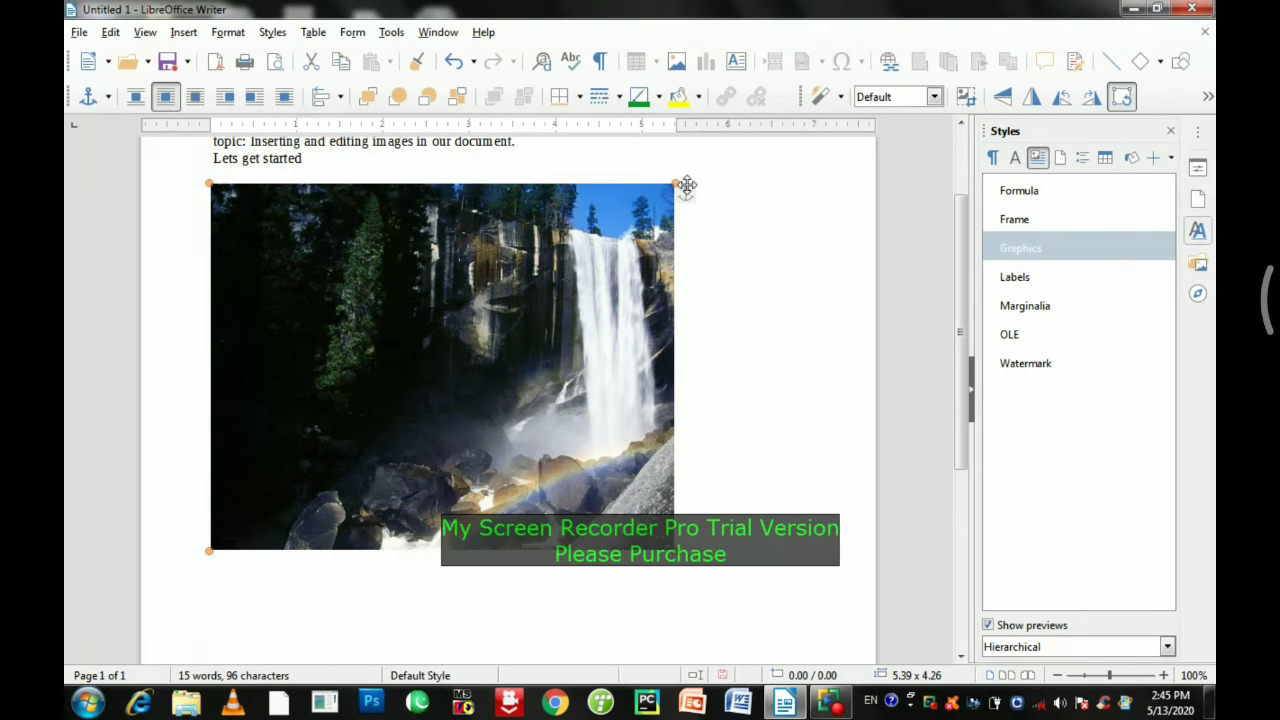
pyautogui.moveTo(675, 183); pyautogui.dragTo(631, 308)
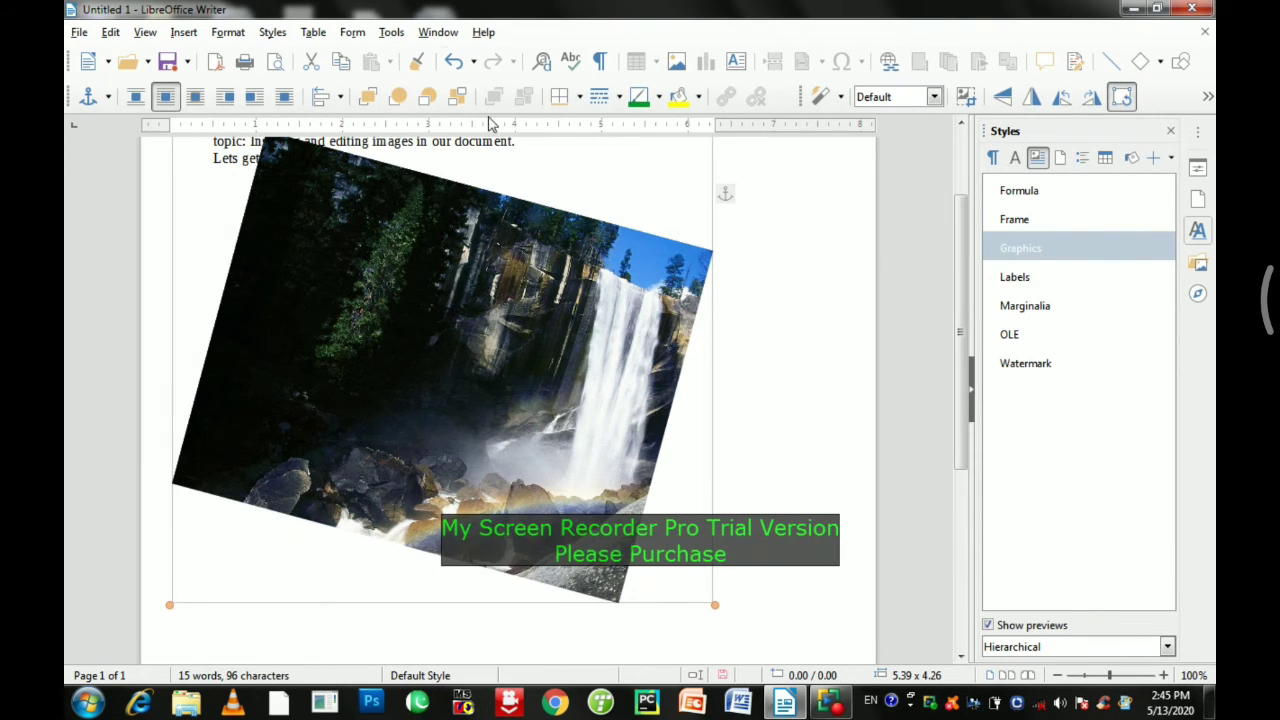
pyautogui.click(454, 62)
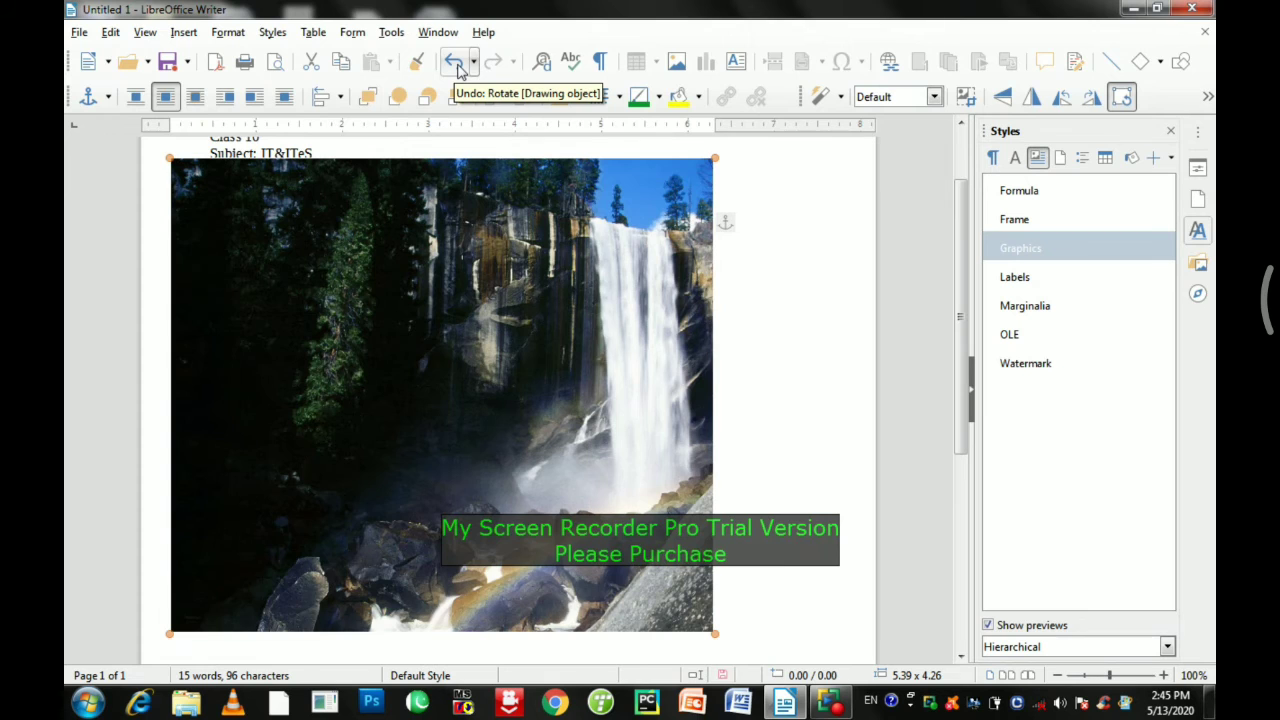
pyautogui.click(456, 62)
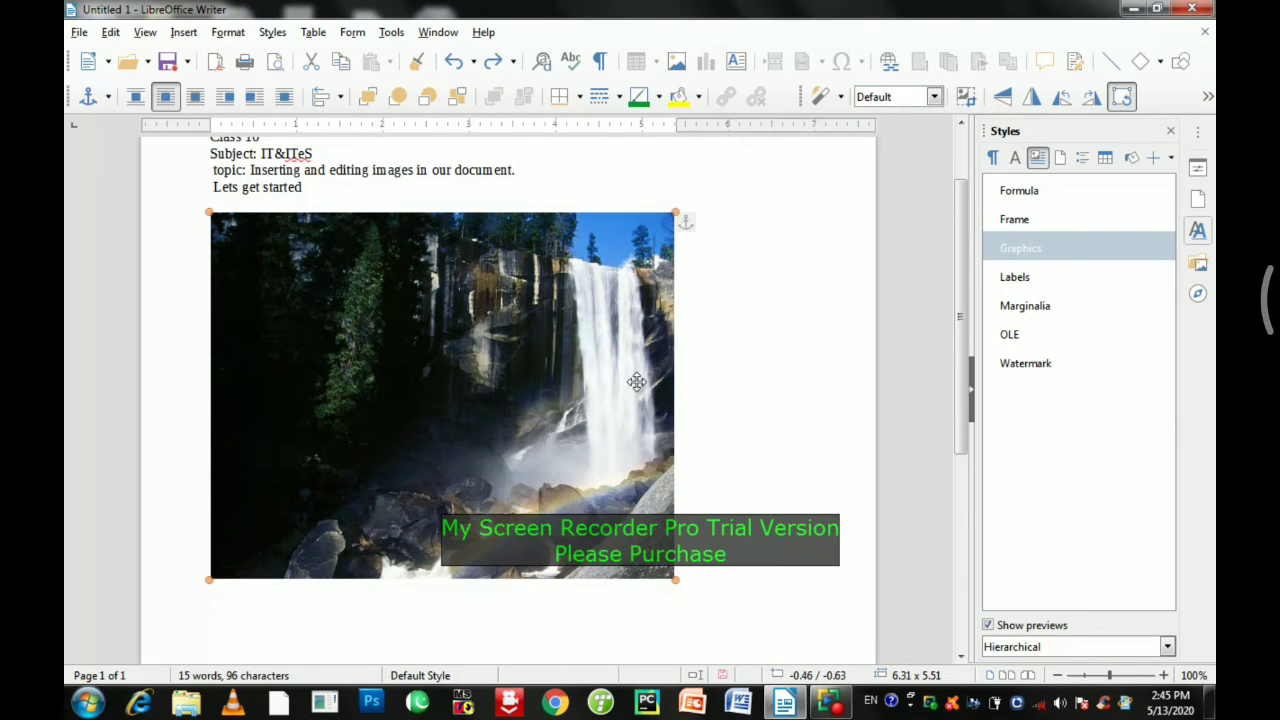
pyautogui.click(579, 100)
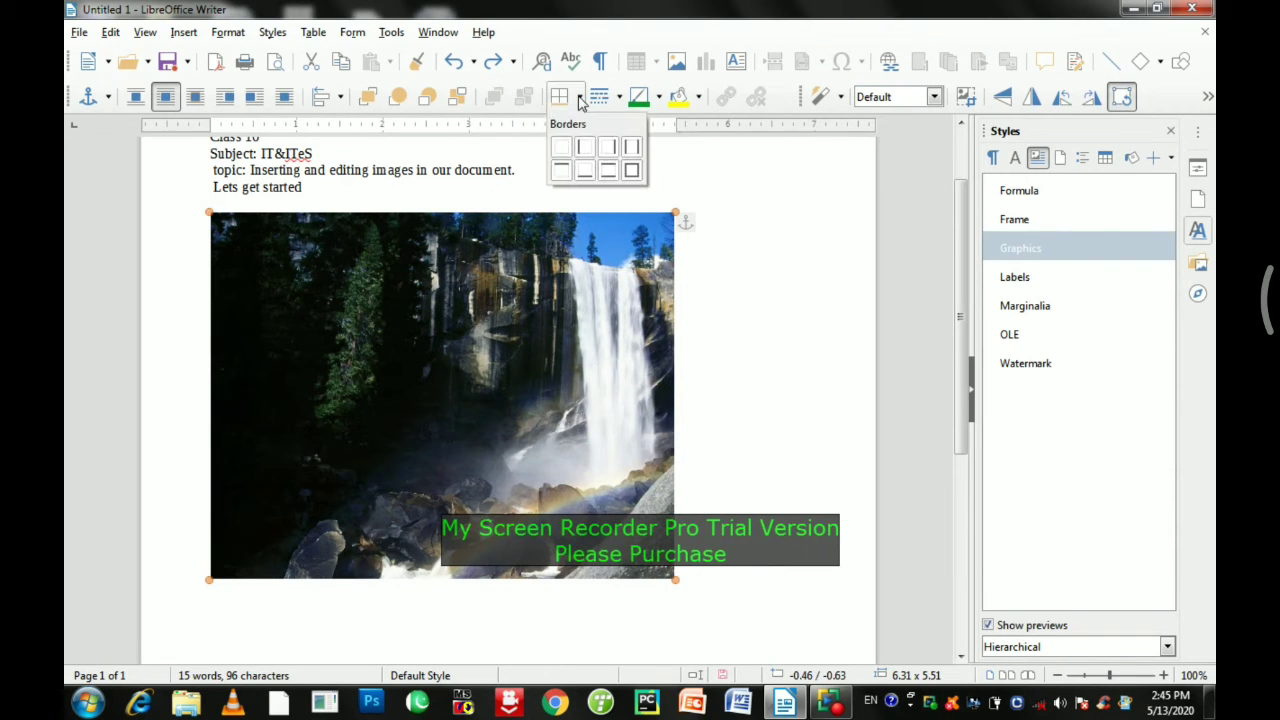
pyautogui.click(579, 99)
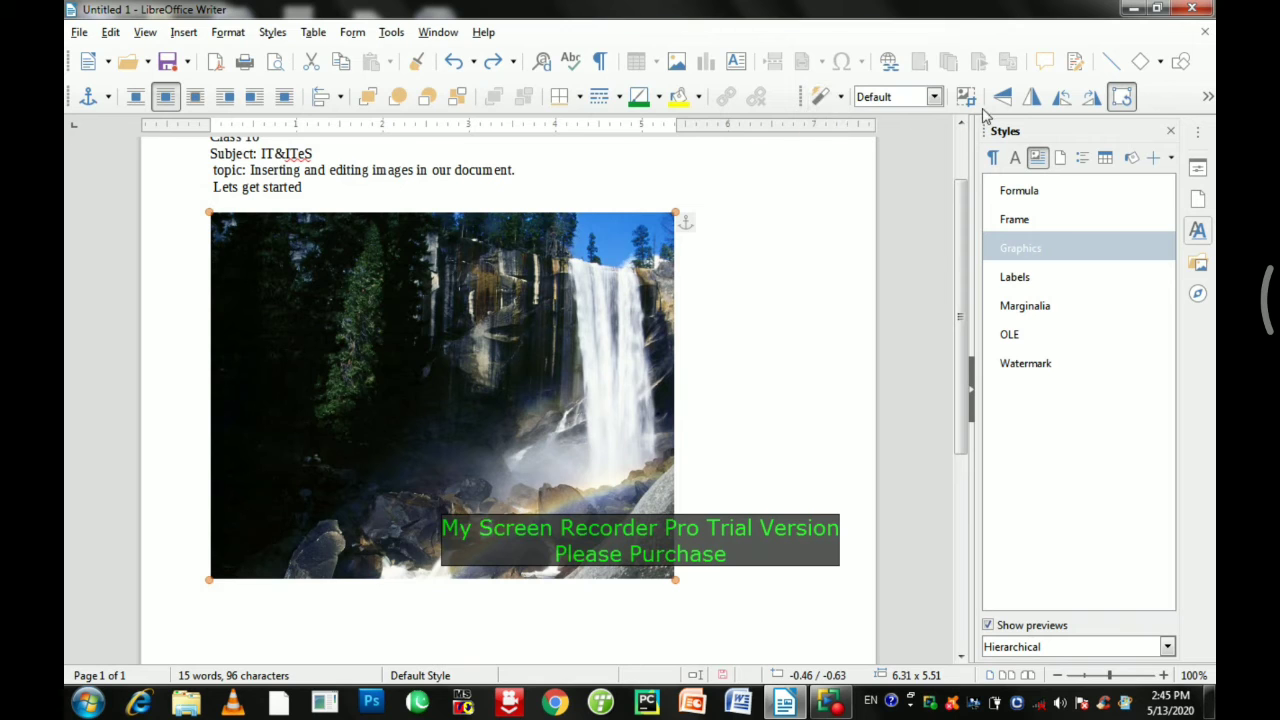
# - Flip the waterfall image horizontally and deselect it
pyautogui.click(1031, 101)
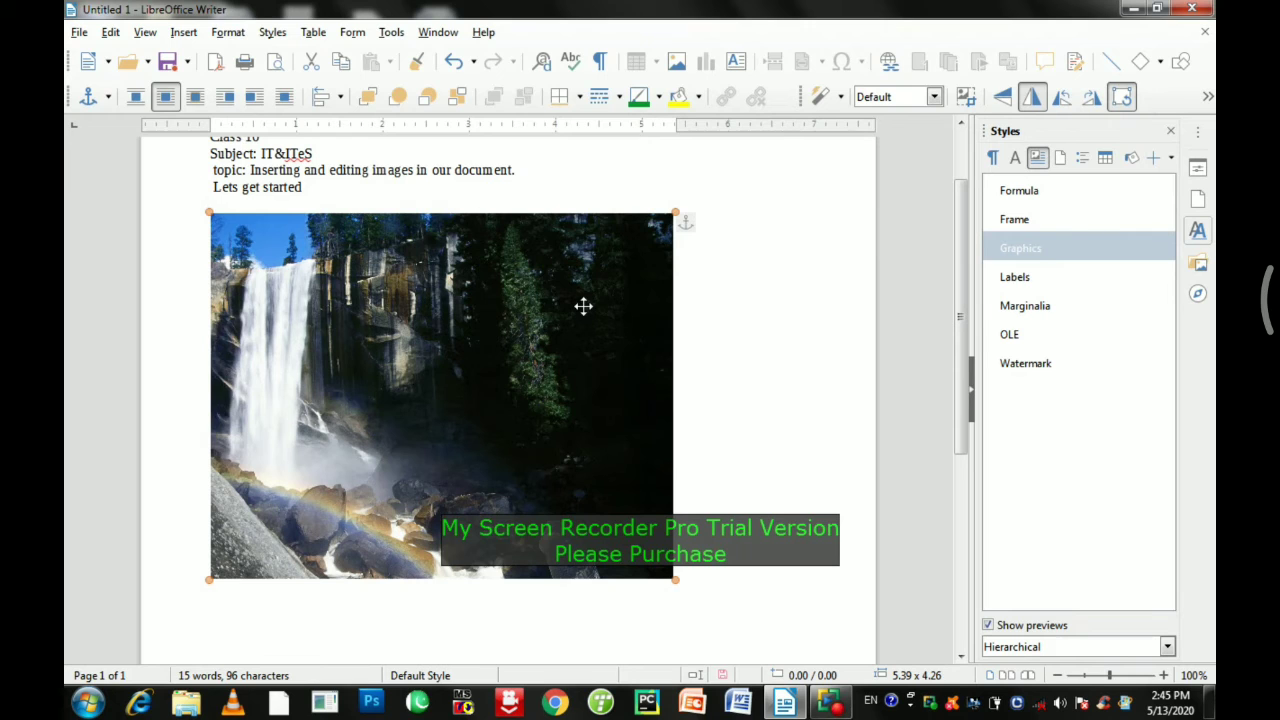
pyautogui.click(743, 234)
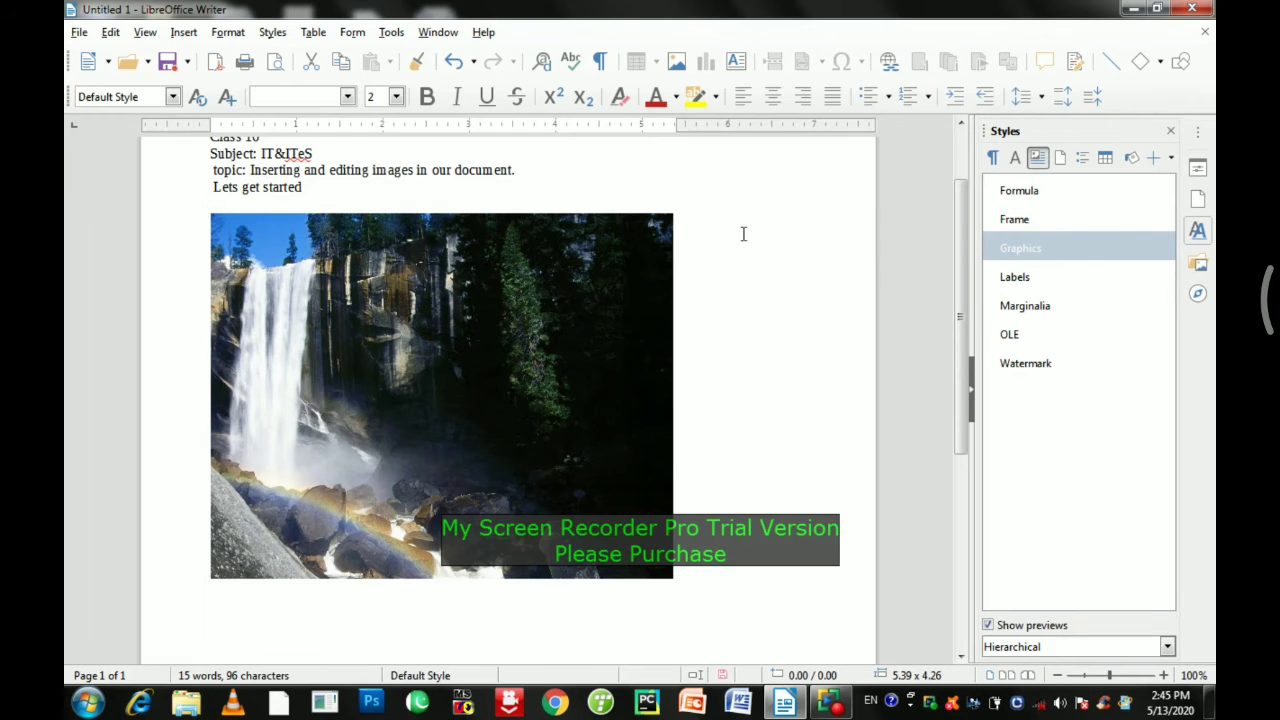
# - Apply a yellow background colour to the waterfall image
pyautogui.click(505, 315)
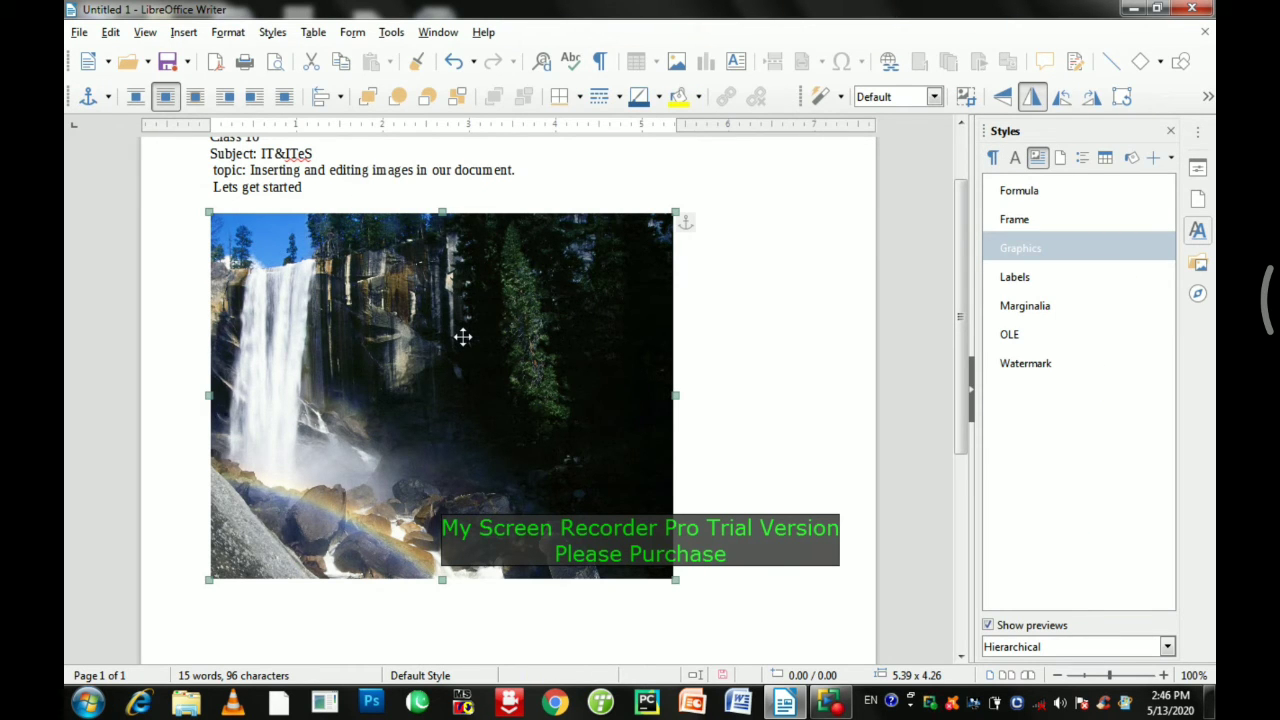
pyautogui.click(698, 98)
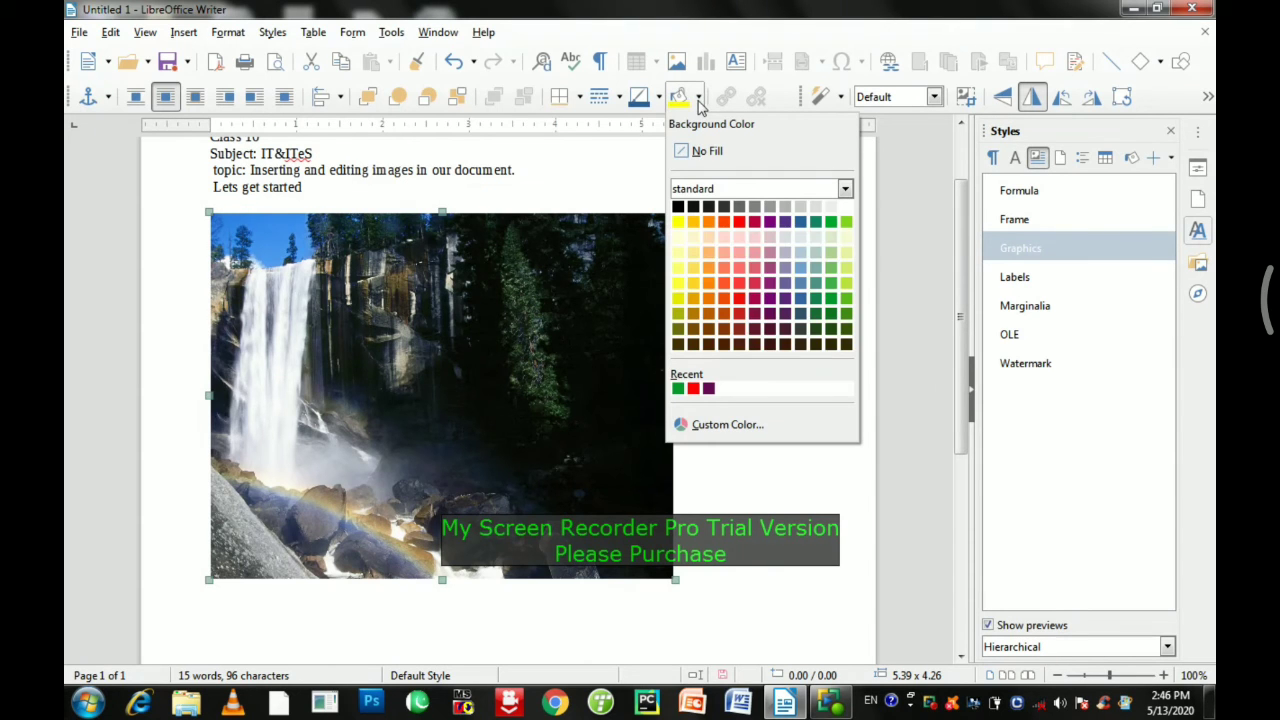
pyautogui.click(678, 221)
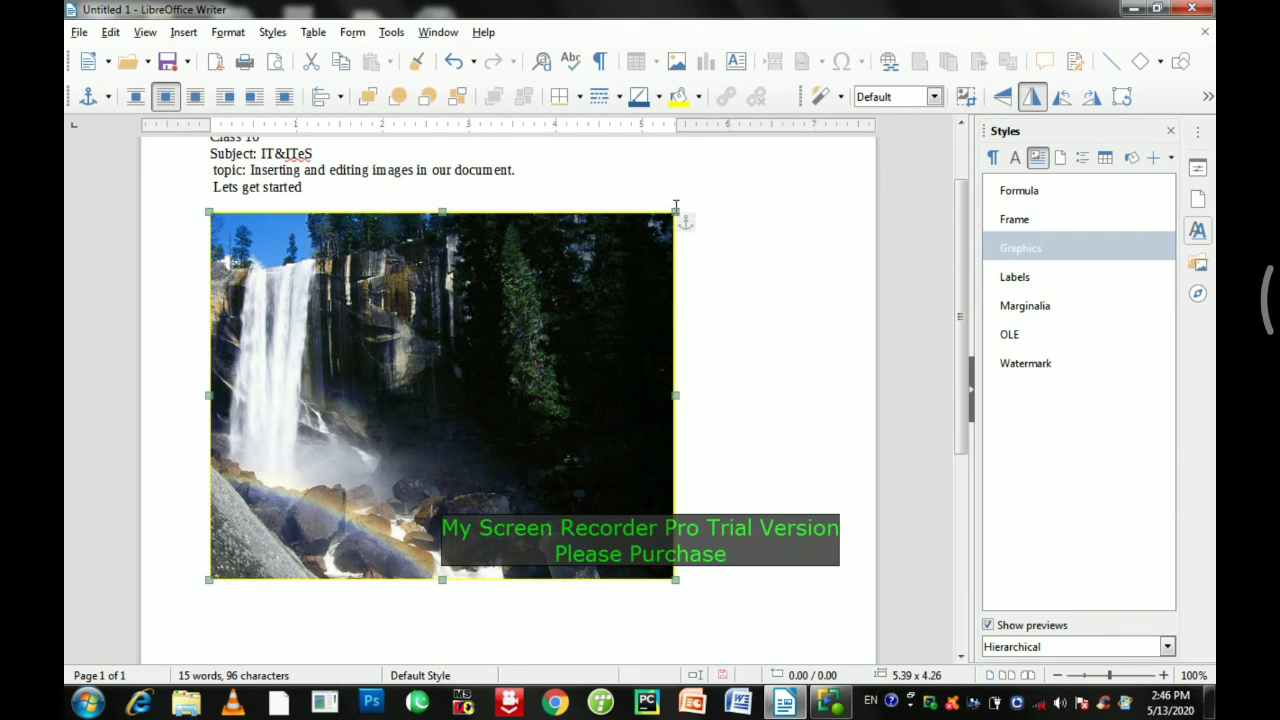
# - Shrink the waterfall image proportionally, and stretch its width and height to about 5.83 × 4.27
pyautogui.moveTo(675, 207); pyautogui.dragTo(516, 334)
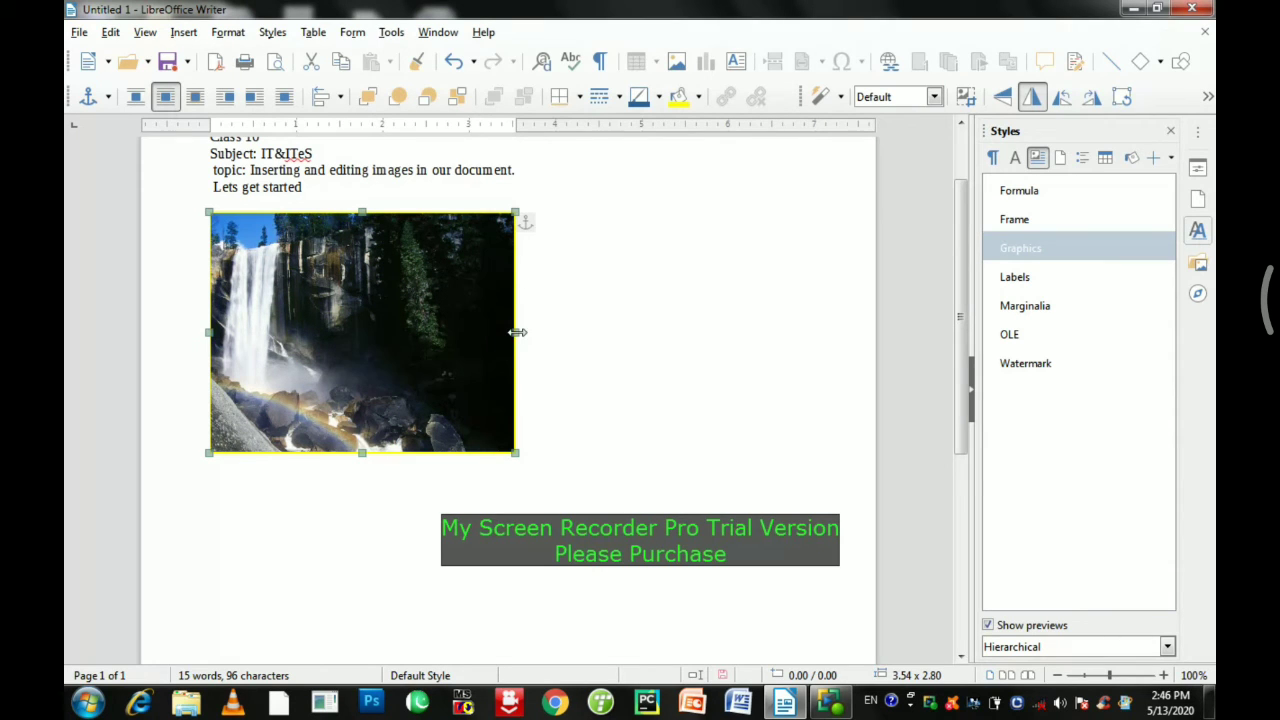
pyautogui.moveTo(517, 332); pyautogui.dragTo(713, 333)
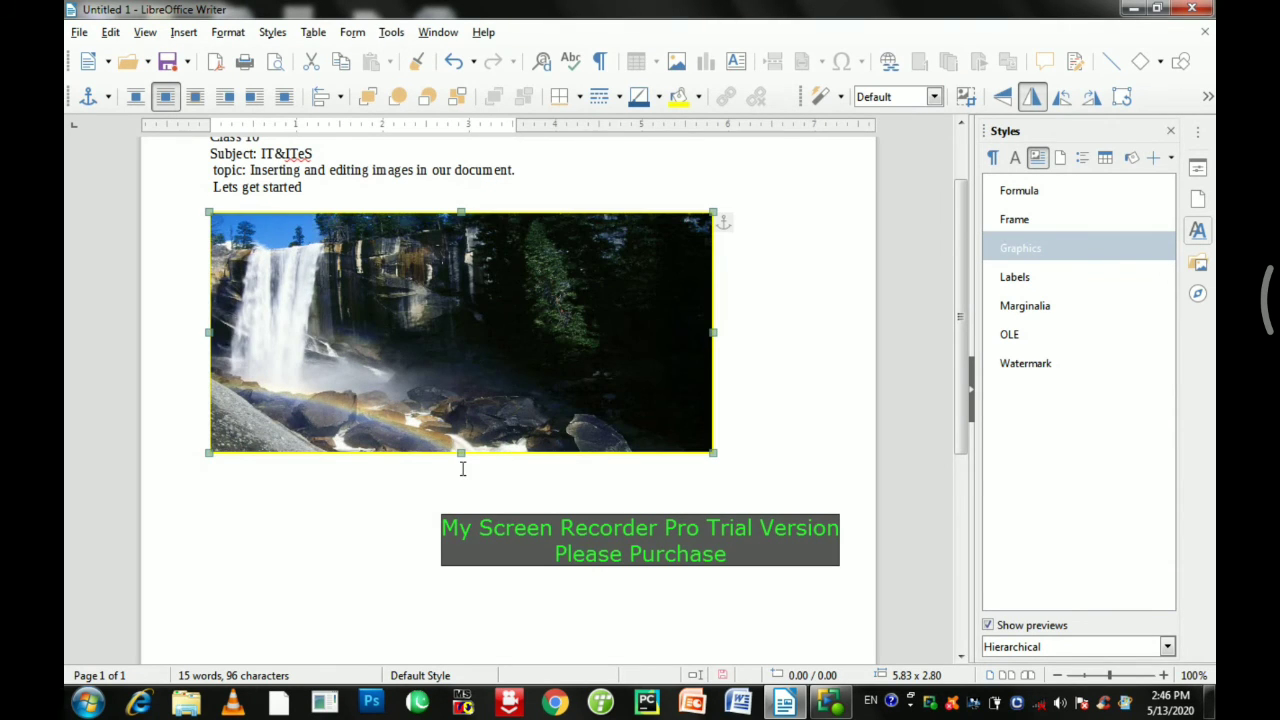
pyautogui.moveTo(460, 456); pyautogui.dragTo(459, 579)
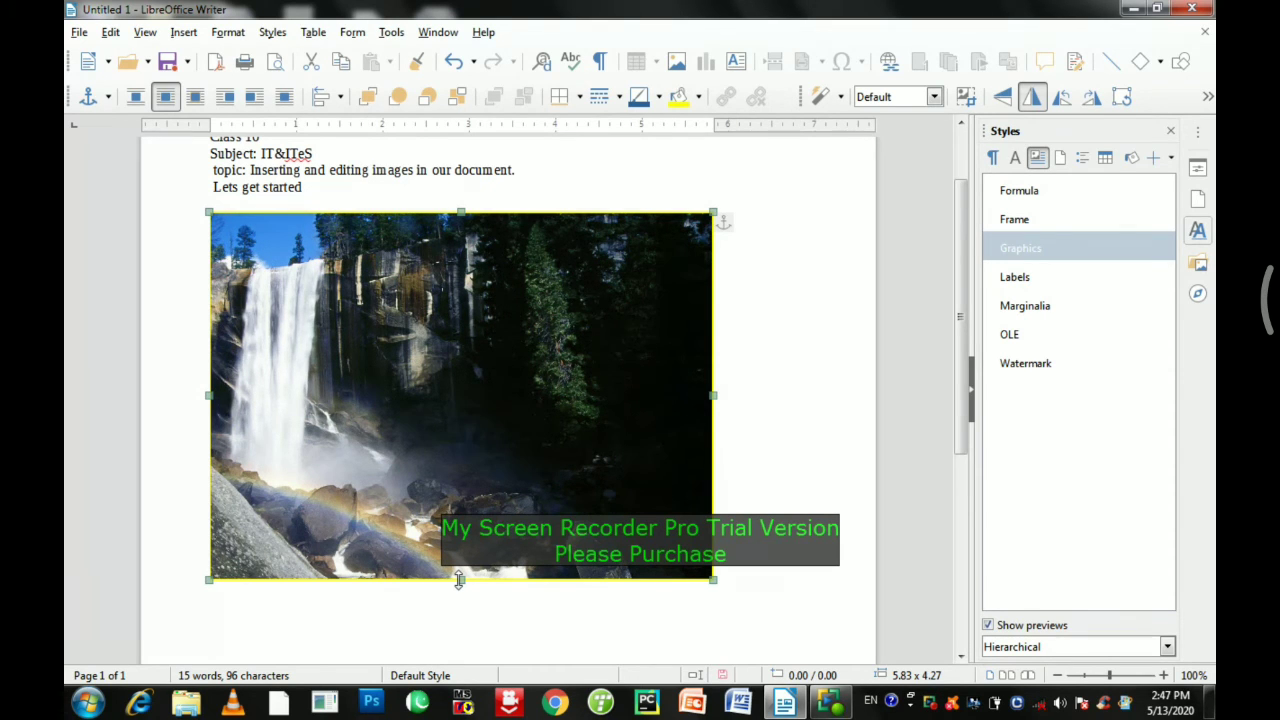
pyautogui.rightClick(512, 350)
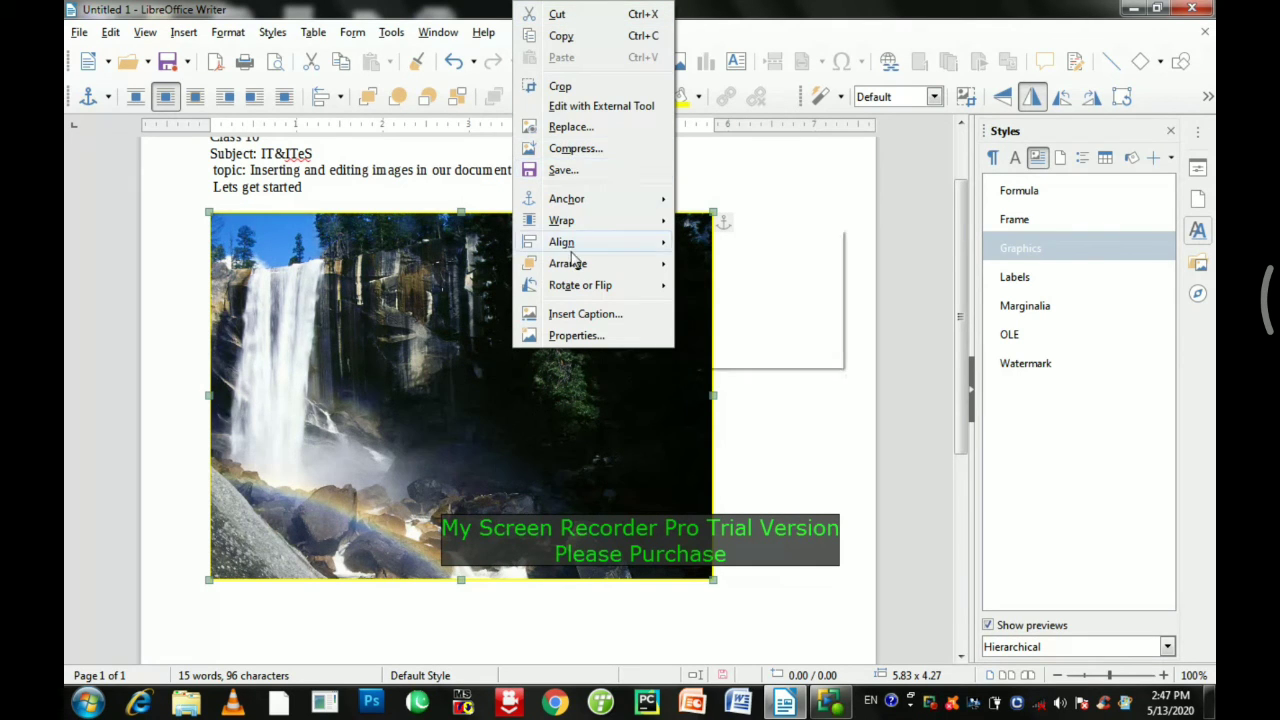
pyautogui.click(462, 363)
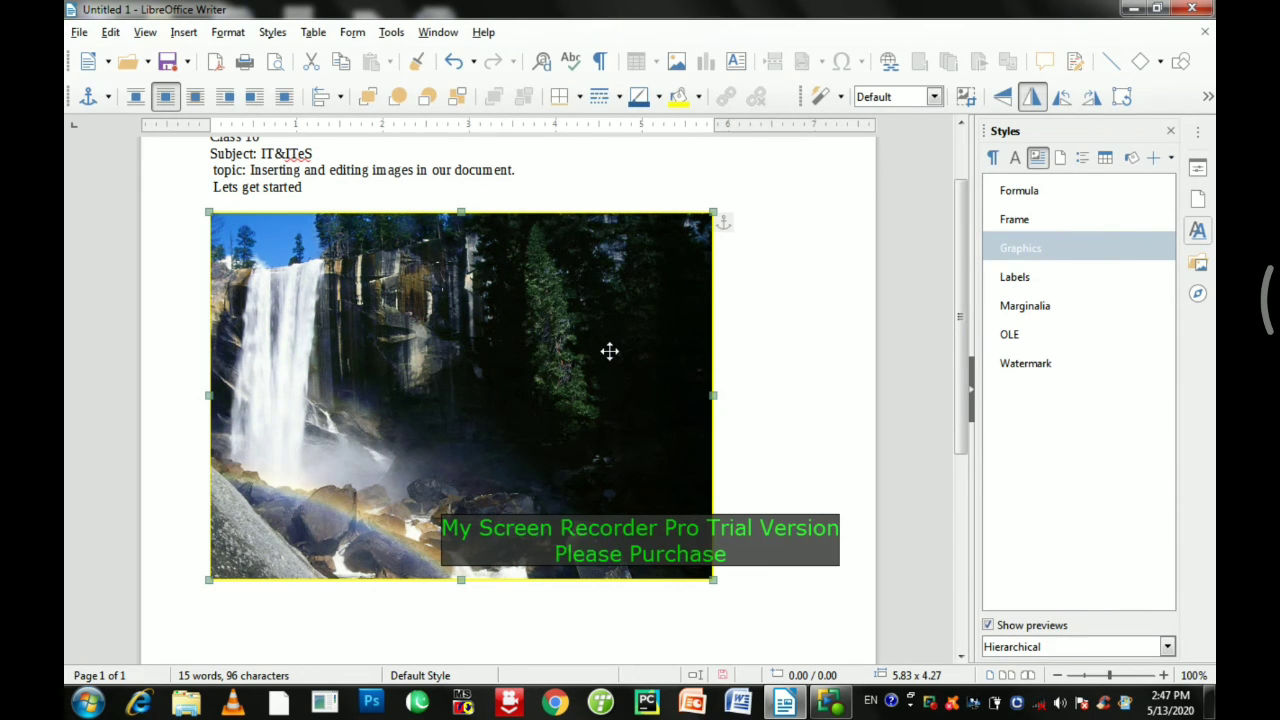
# - Try deleting the waterfall image twice, undoing each deletion to restore it, and reselect the image
pyautogui.press('Delete')
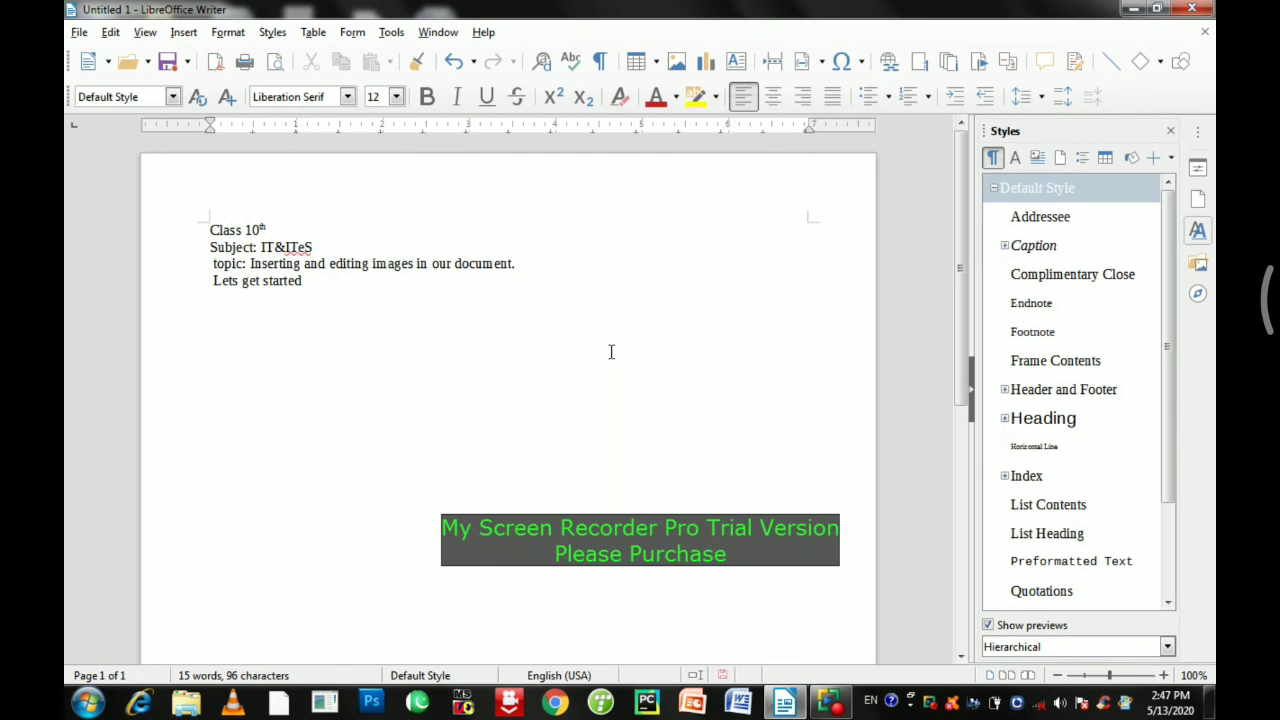
pyautogui.click(452, 60)
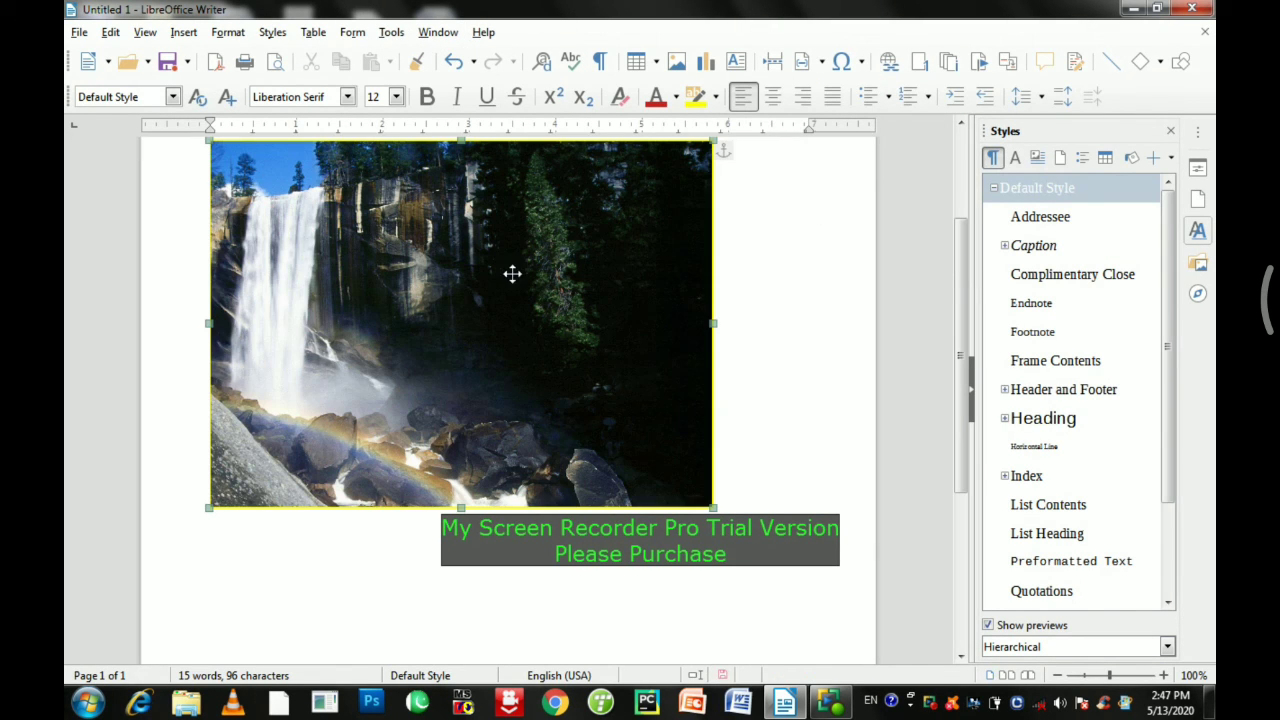
pyautogui.click(766, 323)
pyautogui.click(600, 329)
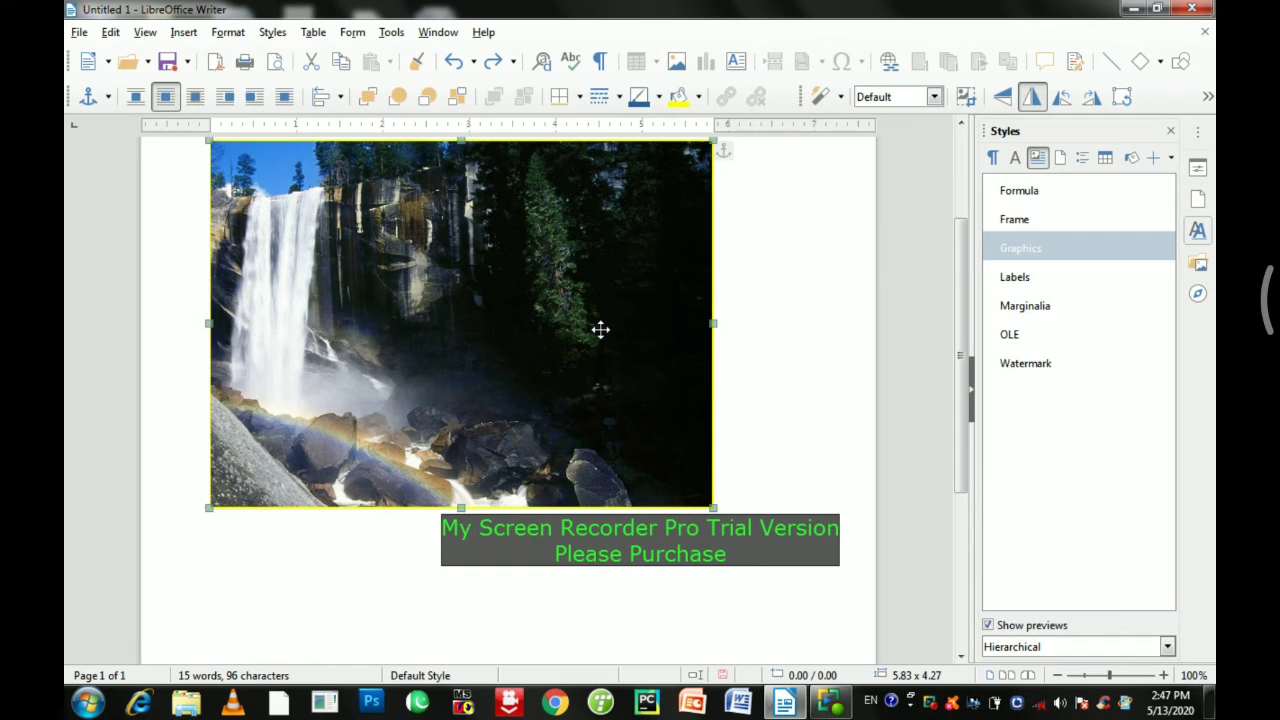
pyautogui.press('Delete')
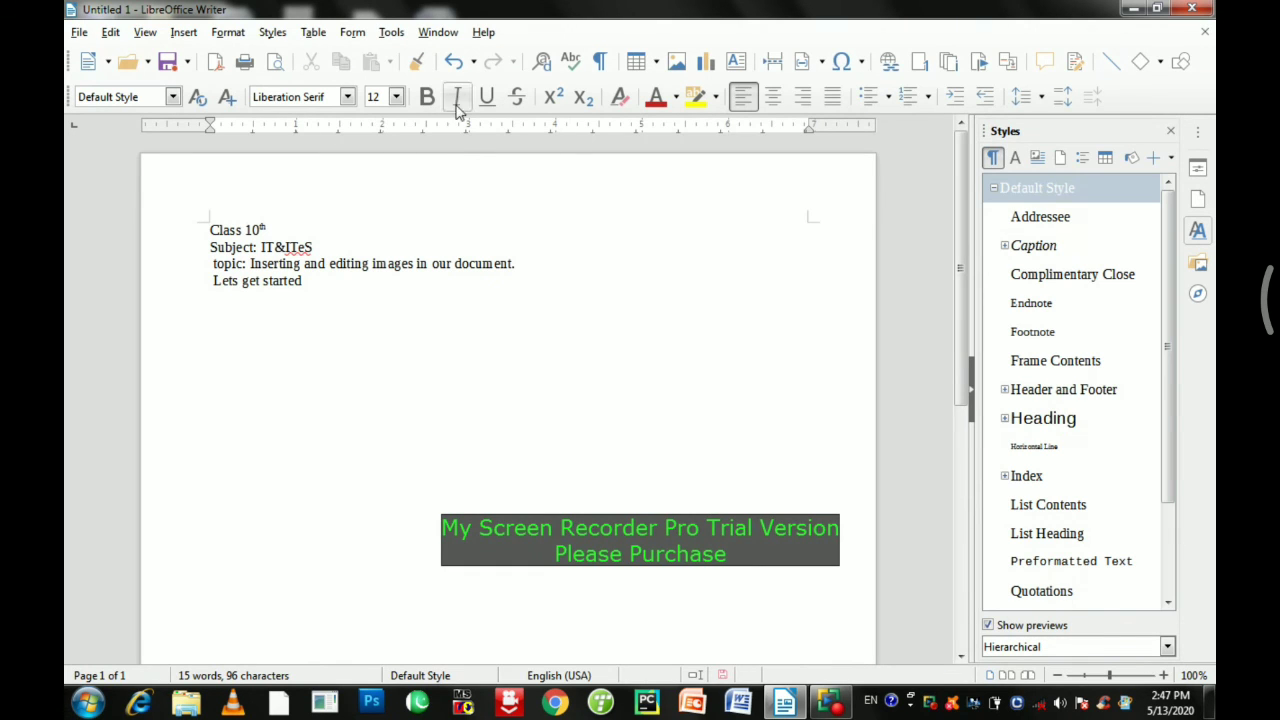
pyautogui.click(453, 61)
pyautogui.click(586, 371)
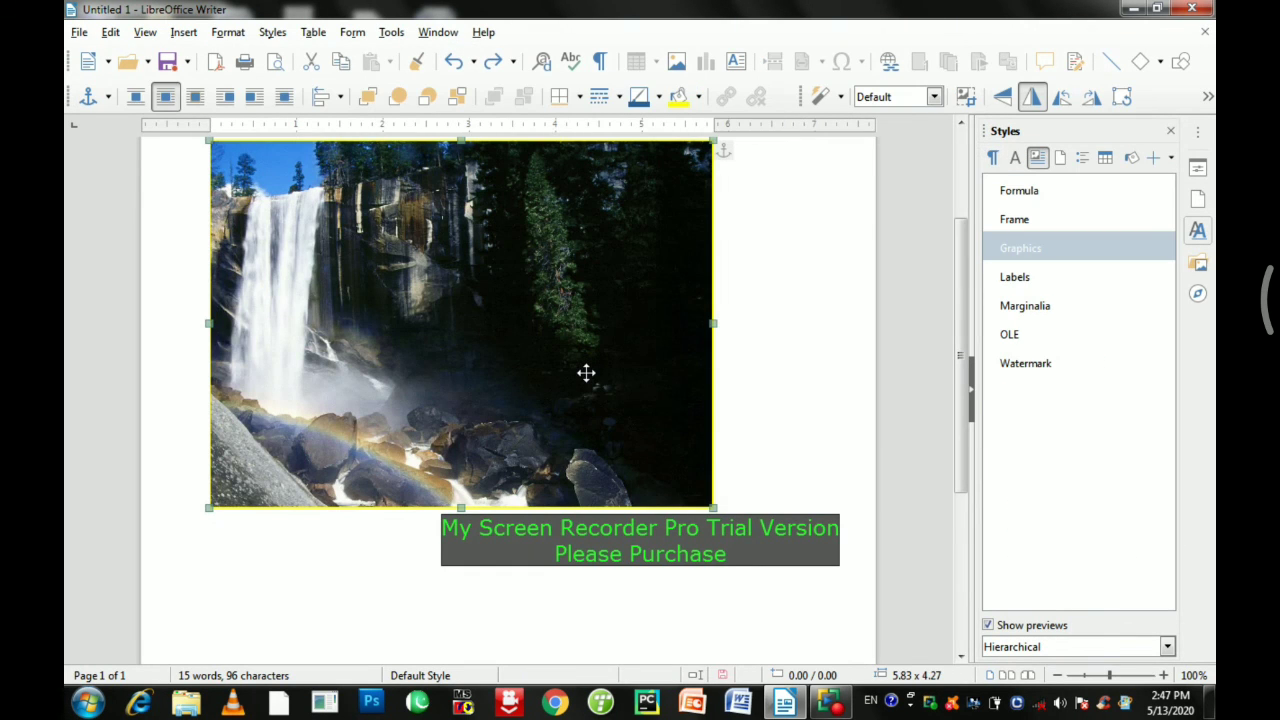